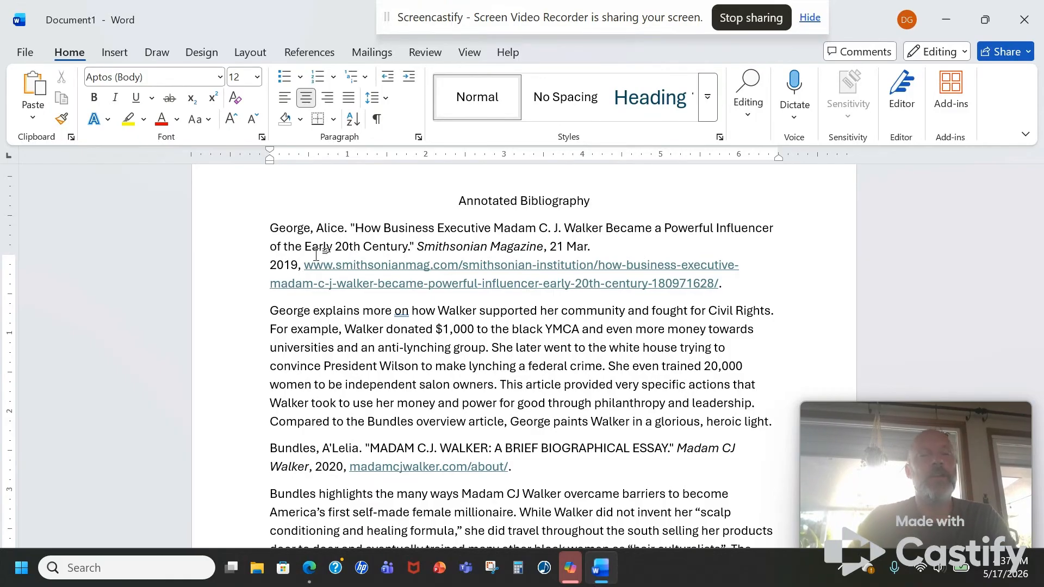
Above the title, add left-aligned heading lines with the placeholder "Super Student" and, below it, the teacher's title and surname.
scroll(317, 252, up, 1)
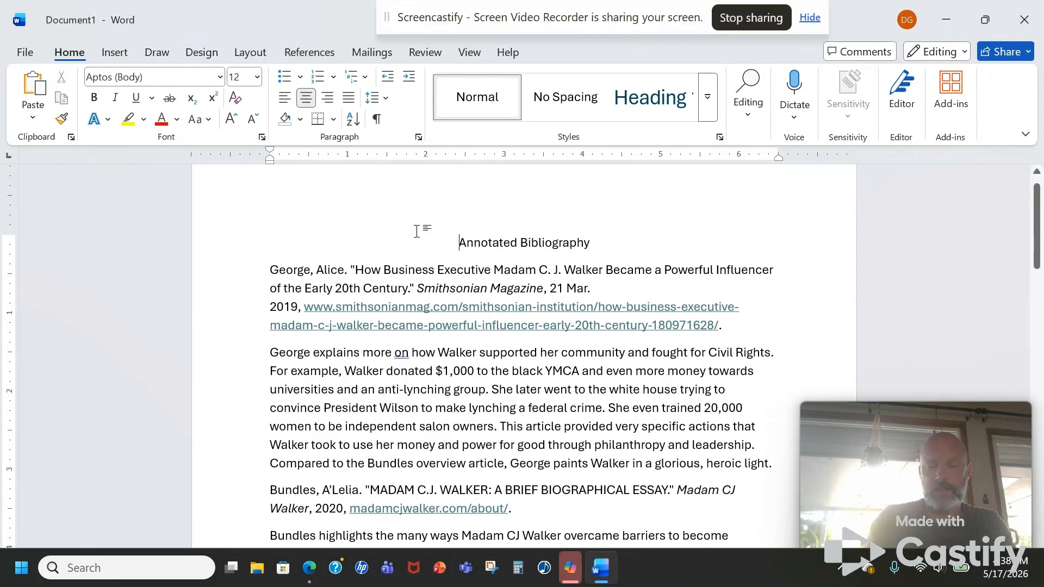
scroll(413, 230, up, 1)
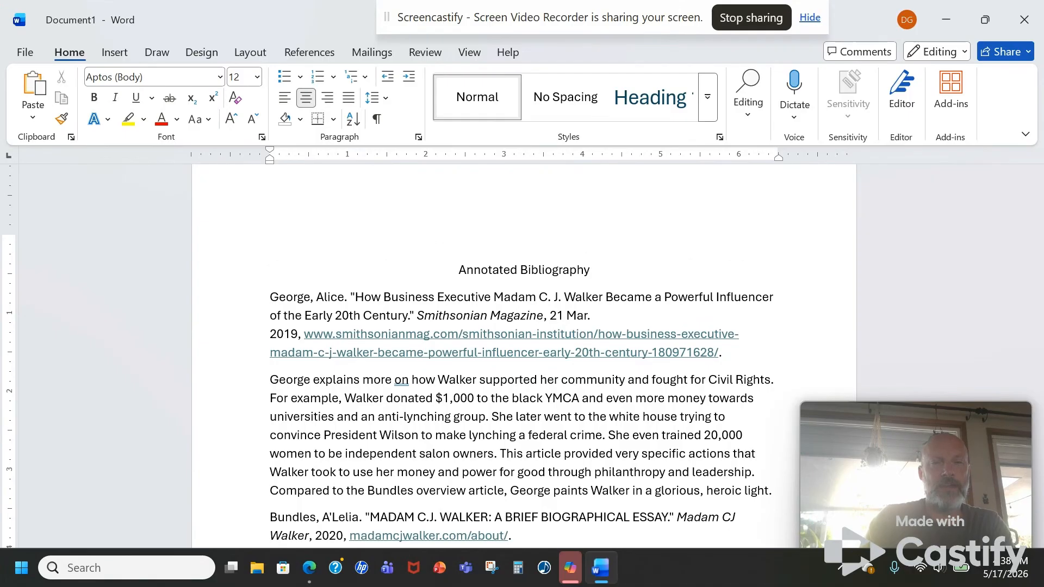
click(283, 100)
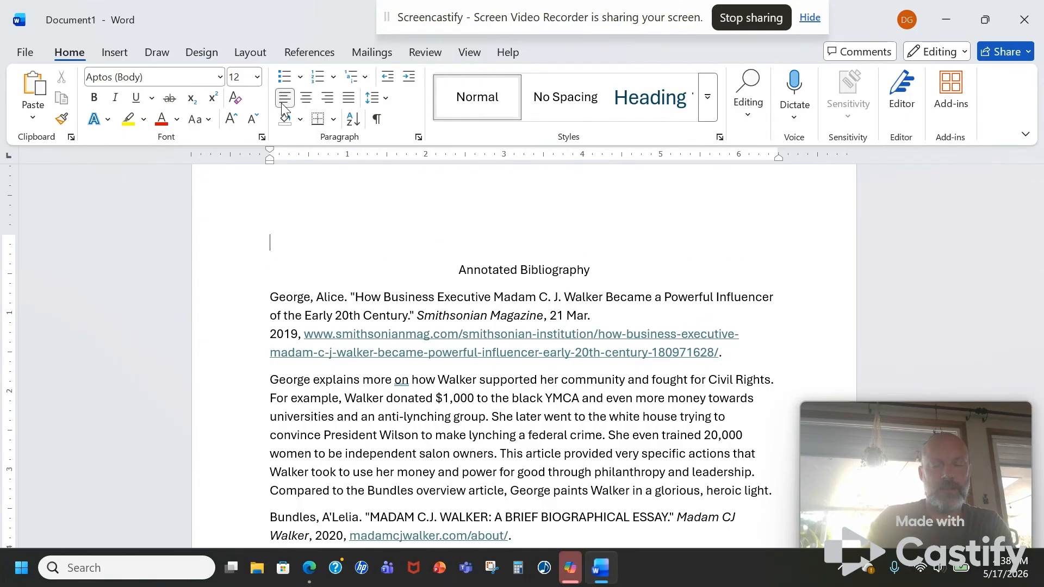
text(Stup)
key(BackSpace)
key(BackSpace)
key(BackSpace)
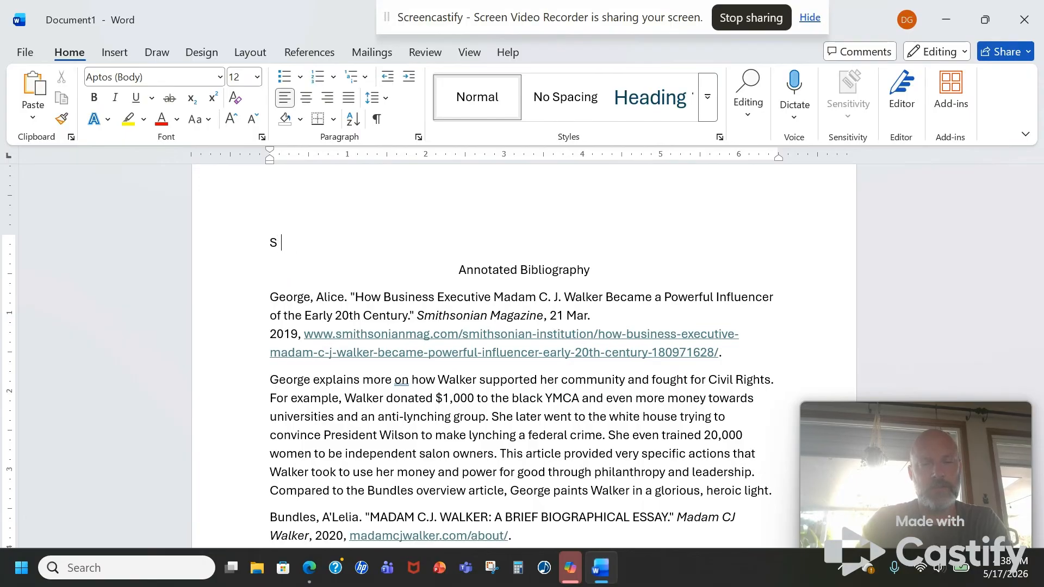
text(uper)
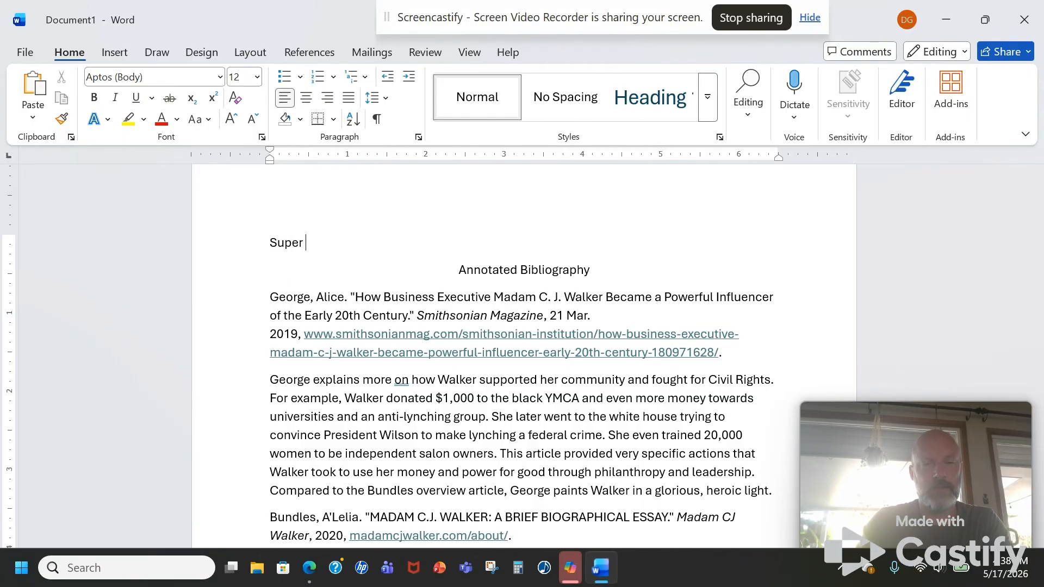
text( Student)
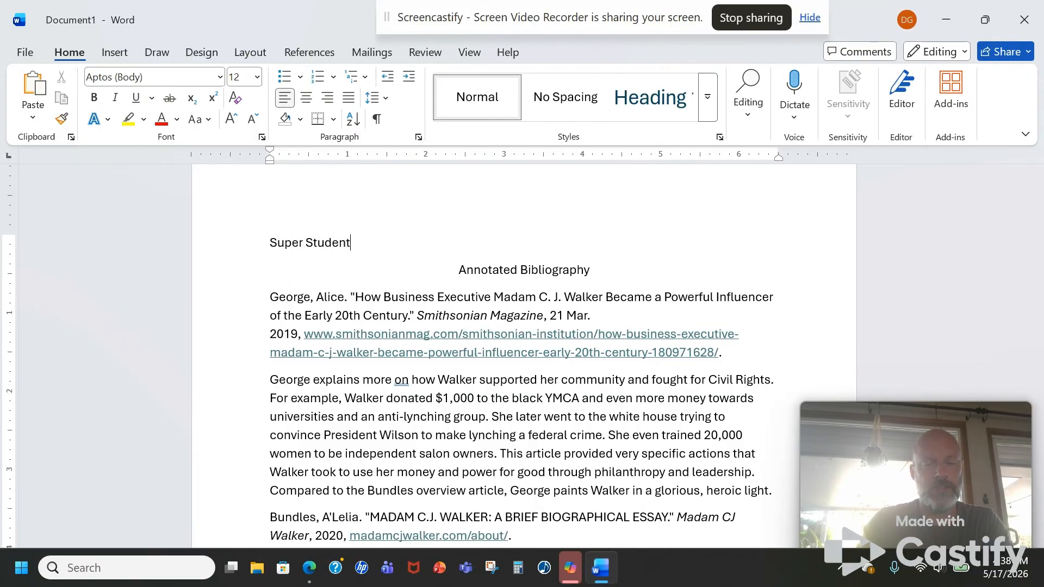
key(Return)
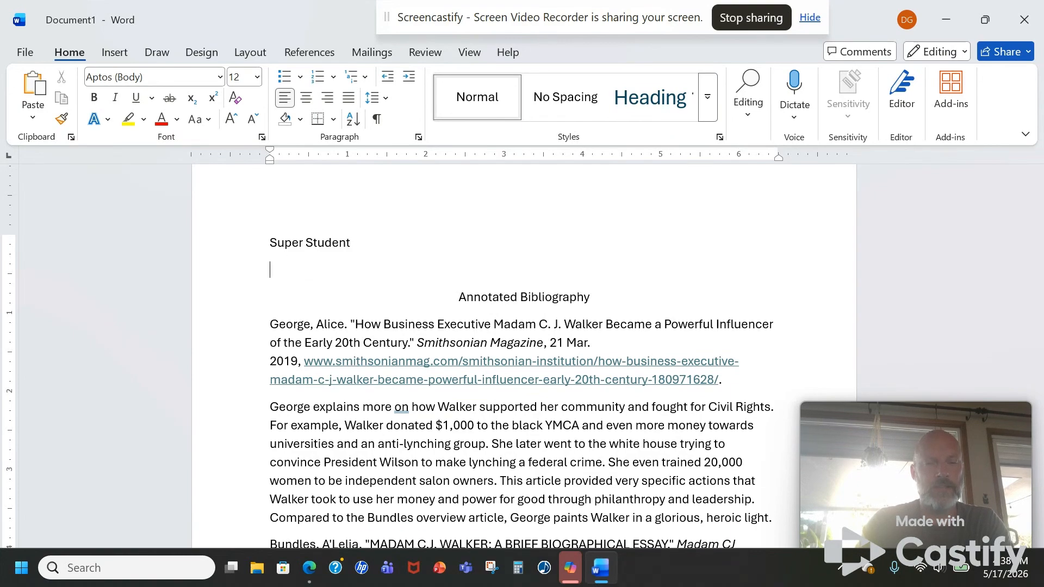
text(Mr. Green)
key(Return)
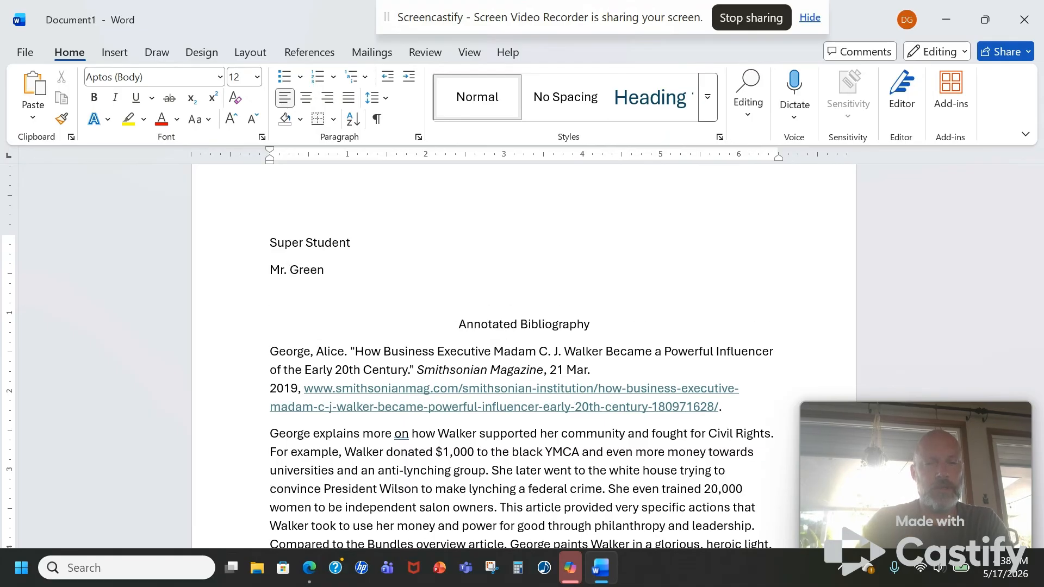
key(BackSpace)
key(BackSpace)
key(BackSpace)
key(BackSpace)
key(BackSpace)
key(BackSpace)
text(Miller)
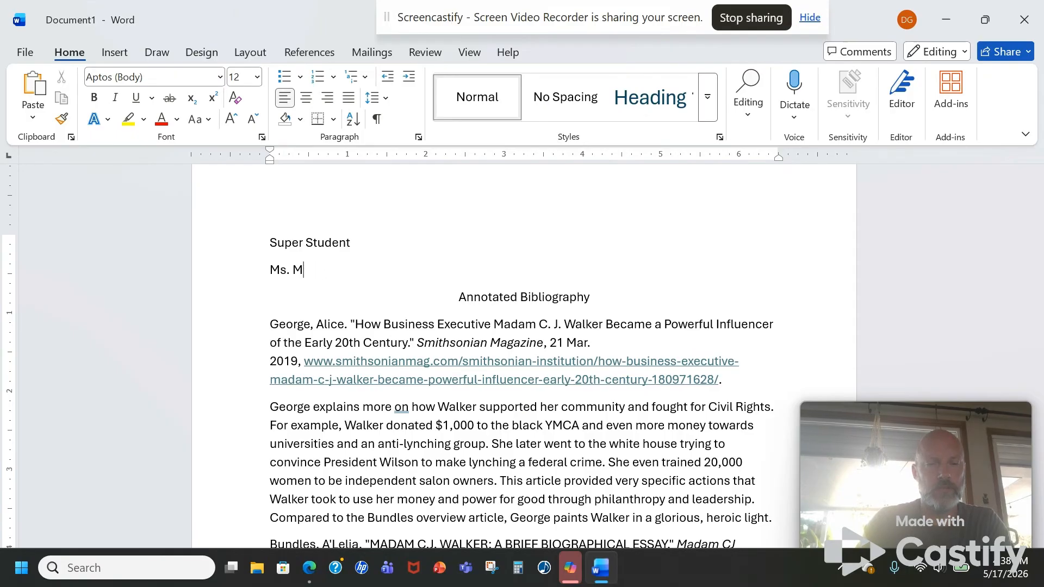
key(BackSpace)
text(Whepley)
key(BackSpace)
key(BackSpace)
key(BackSpace)
key(BackSpace)
key(BackSpace)
key(BackSpace)
key(BackSpace)
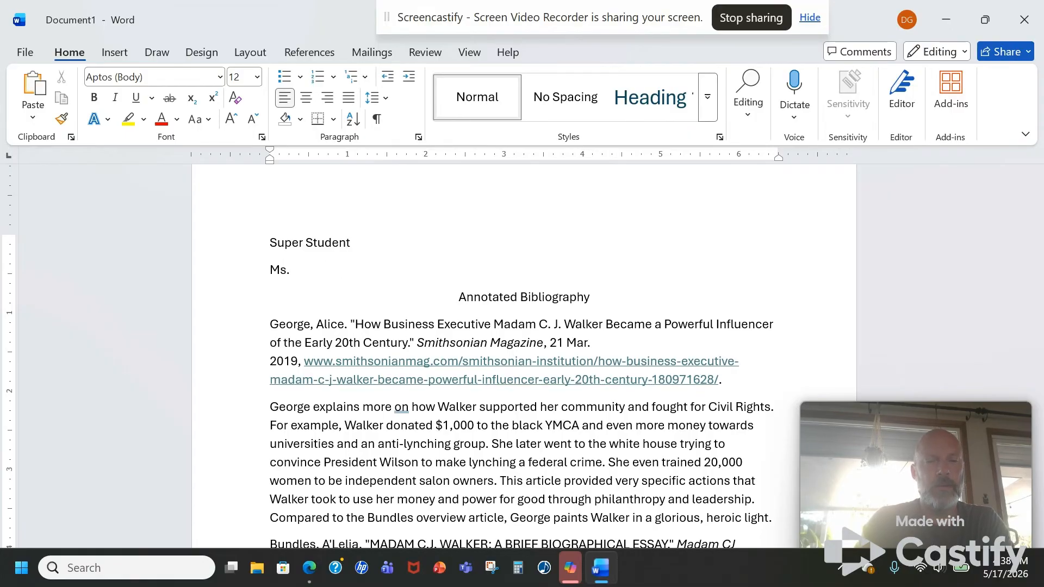
text(. Green)
key(Return)
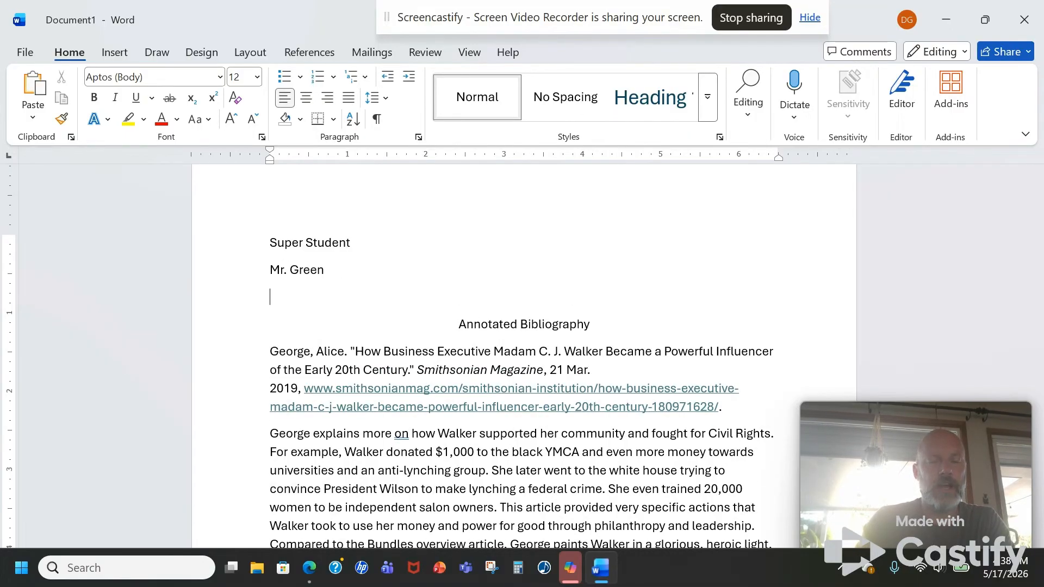
text(C)
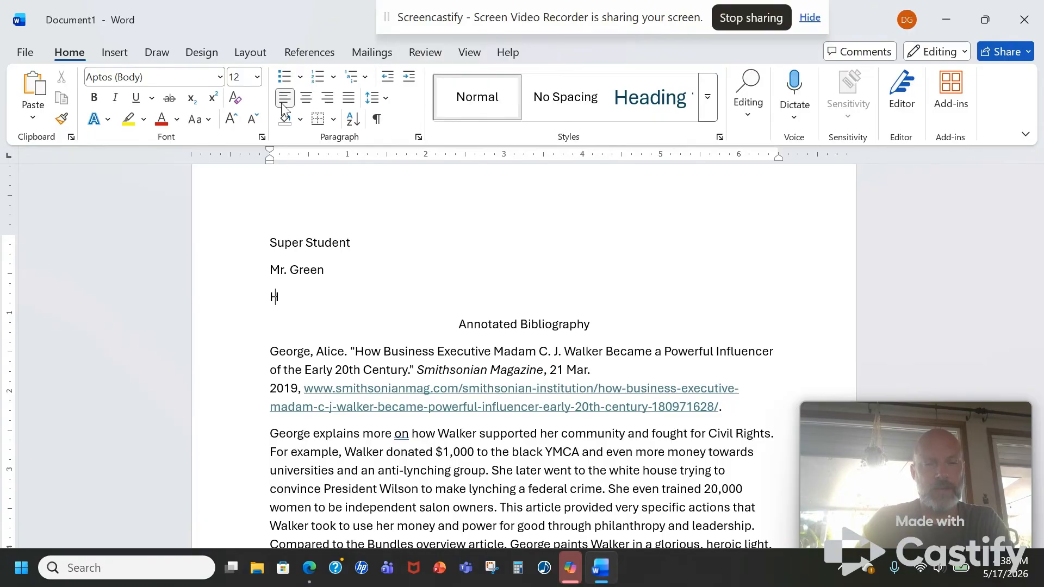
text(isto)
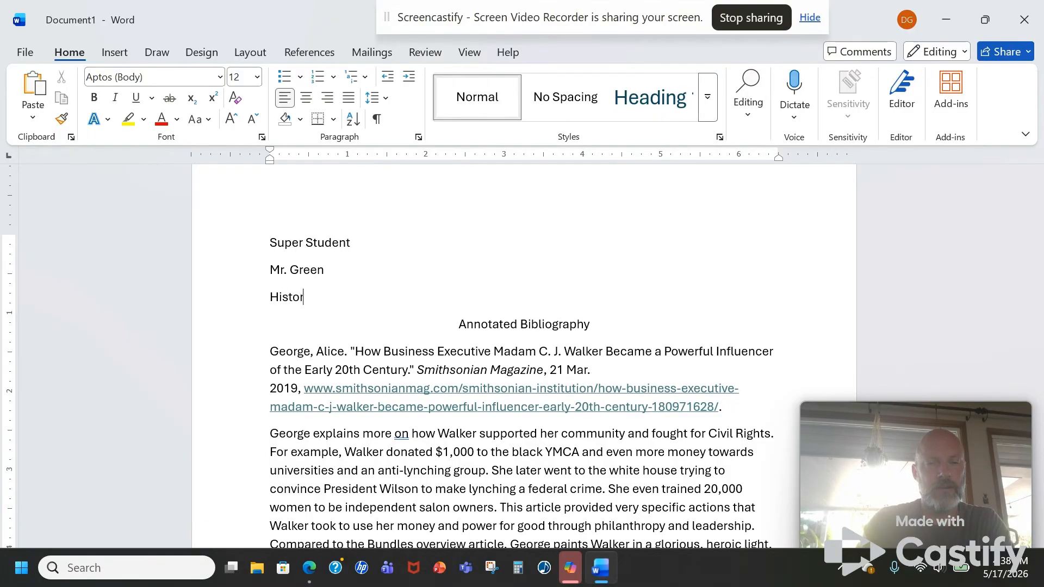
text(r)
key(BackSpace)
key(BackSpace)
key(BackSpace)
key(BackSpace)
Below the teacher's name, add the course line "Cont World Issues – period 1" and the date line "17 May 2026".
text(World Issues)
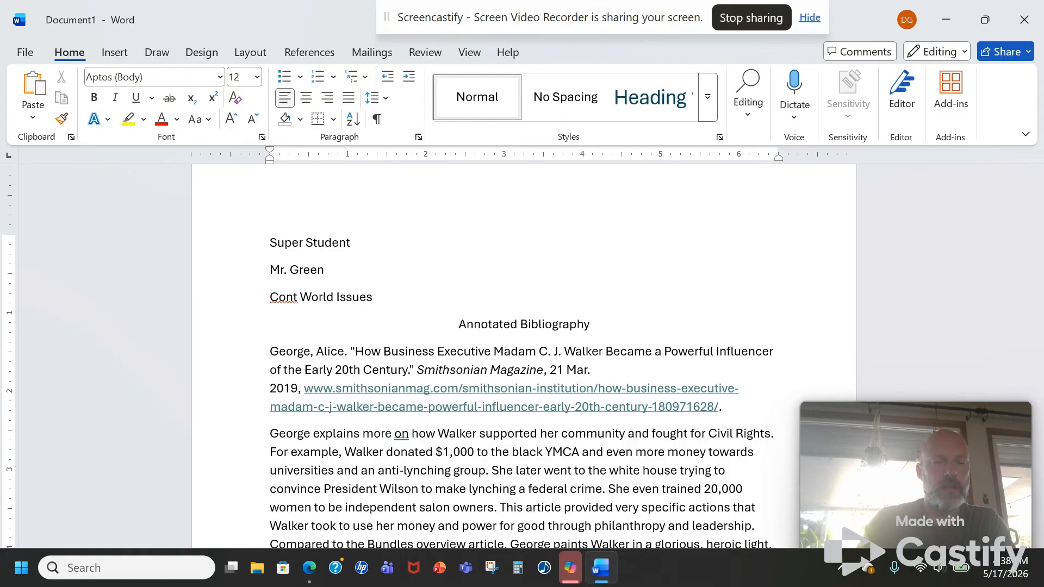
text( - pere)
key(BackSpace)
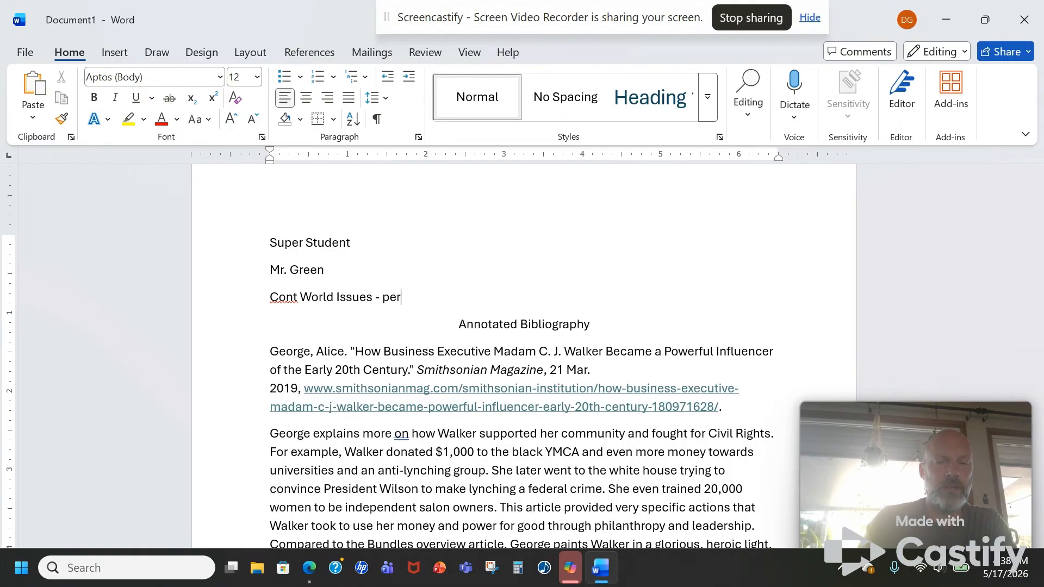
text(iod 1)
key(Return)
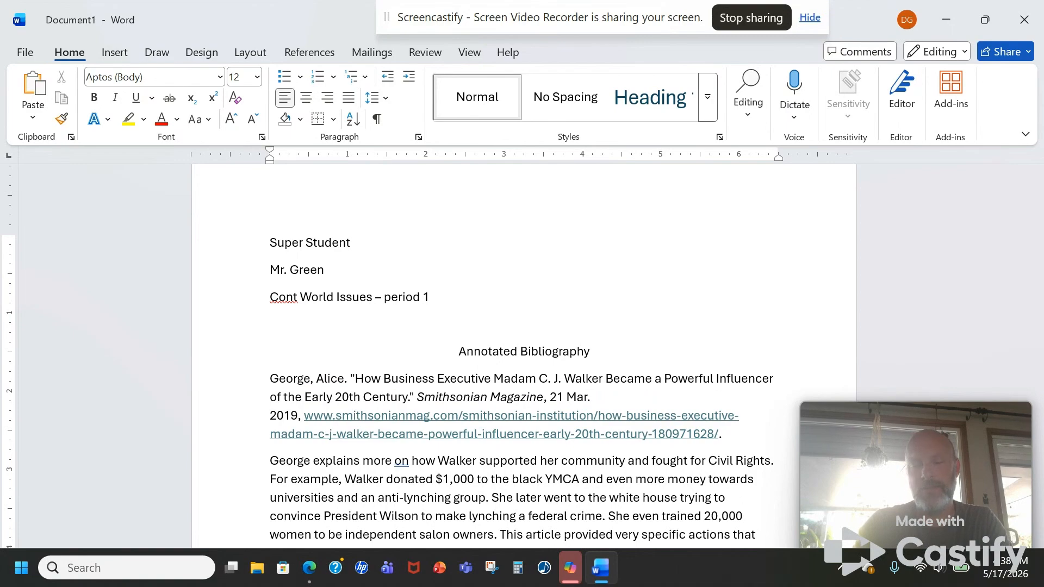
text(1)
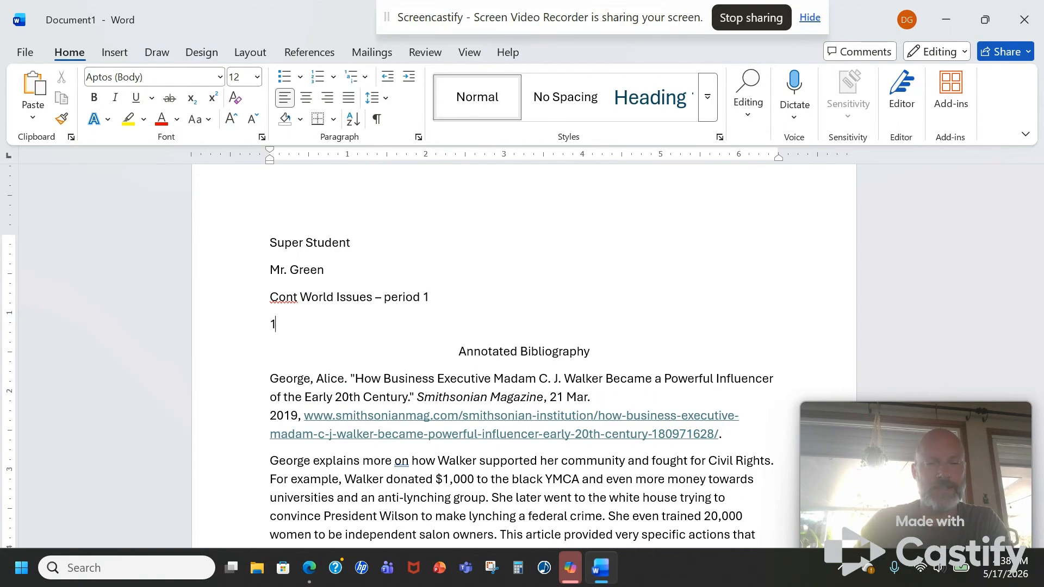
text(7 May 20)
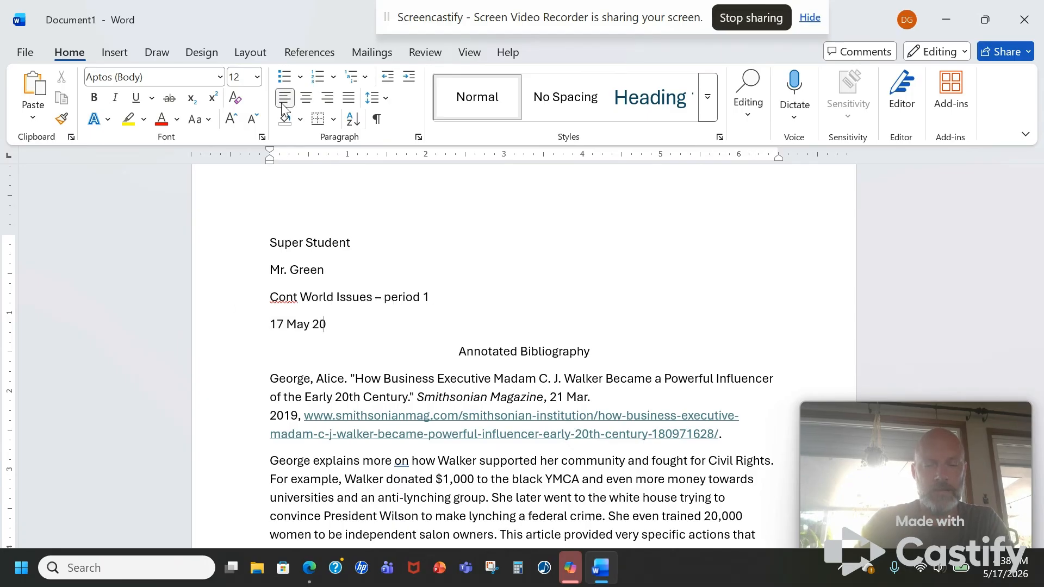
text(26)
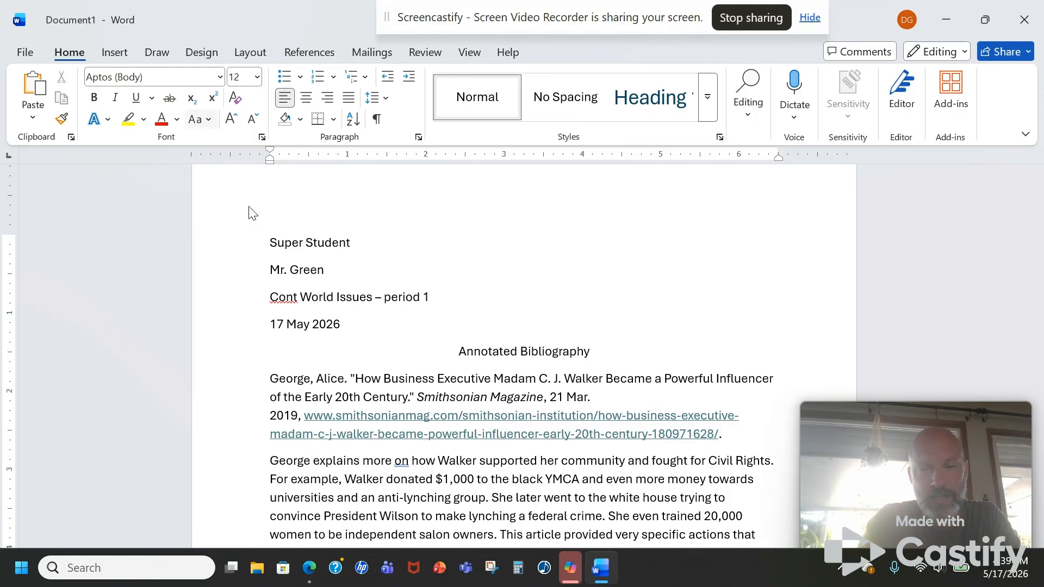
Select the "Annotated Bibliography" title line and center it.
double_click(504, 354)
triple_click(504, 354)
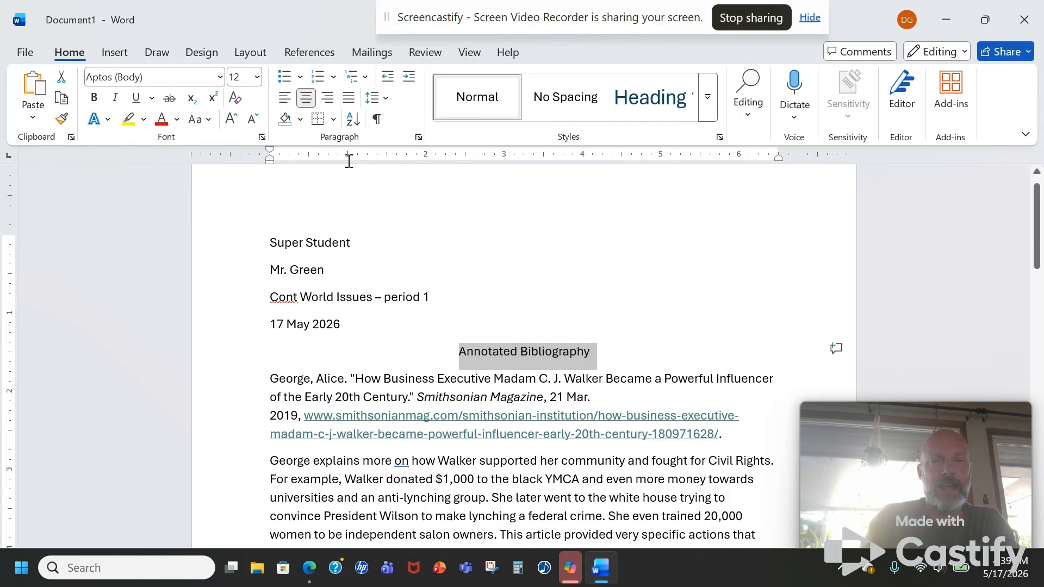
click(309, 101)
click(309, 100)
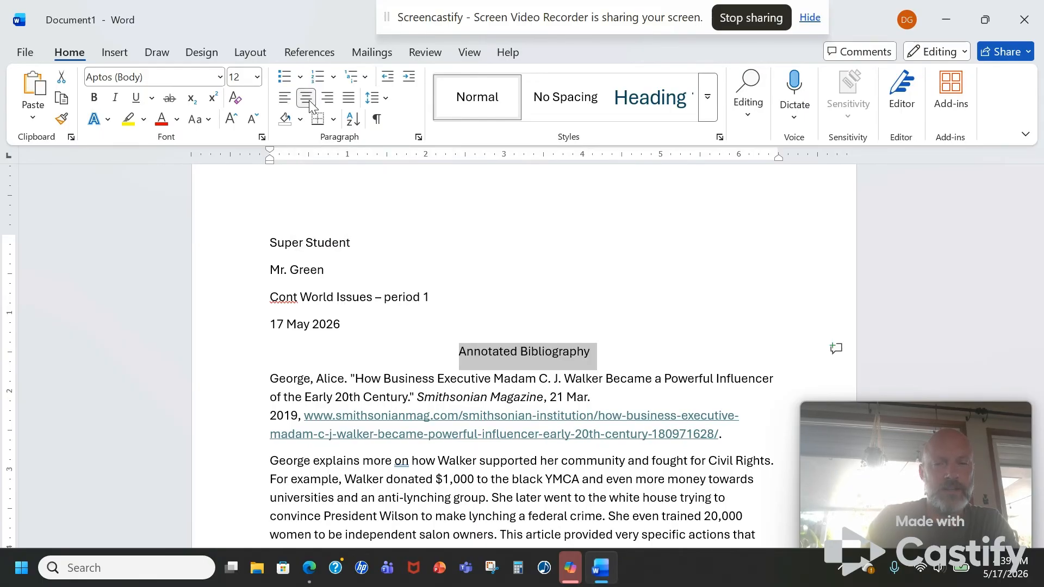
Set the line spacing of the entire document to 2.0.
click(272, 381)
mouse_move(272, 381)
mouse_down()
mouse_move(620, 462)
mouse_move(696, 534)
mouse_move(702, 583)
mouse_move(634, 334)
mouse_move(611, 158)
mouse_move(749, 239)
mouse_move(781, 294)
mouse_up()
click(778, 289)
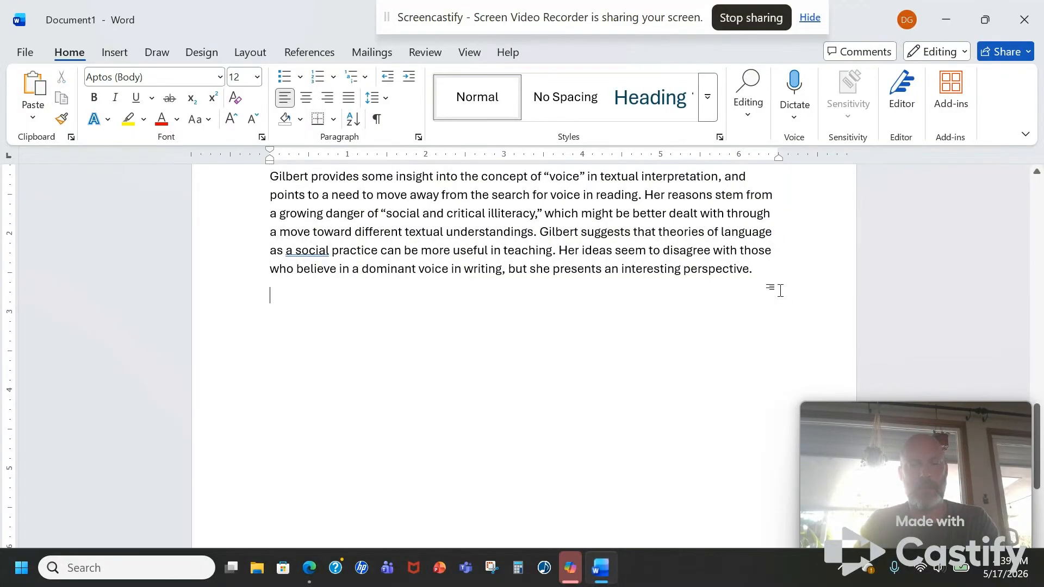
key(ctrl+a)
scroll(706, 298, up, 15)
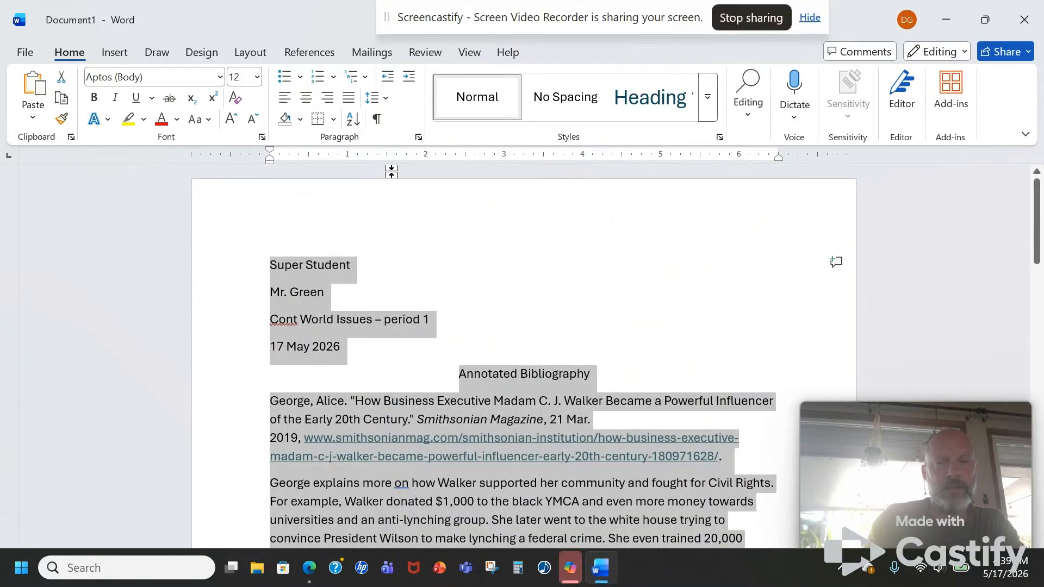
click(387, 103)
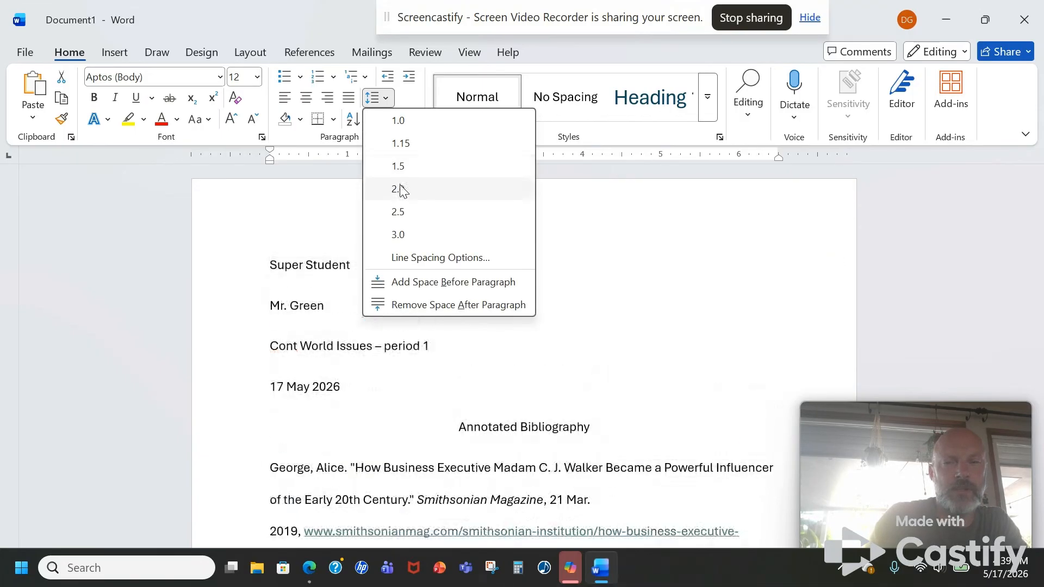
click(400, 189)
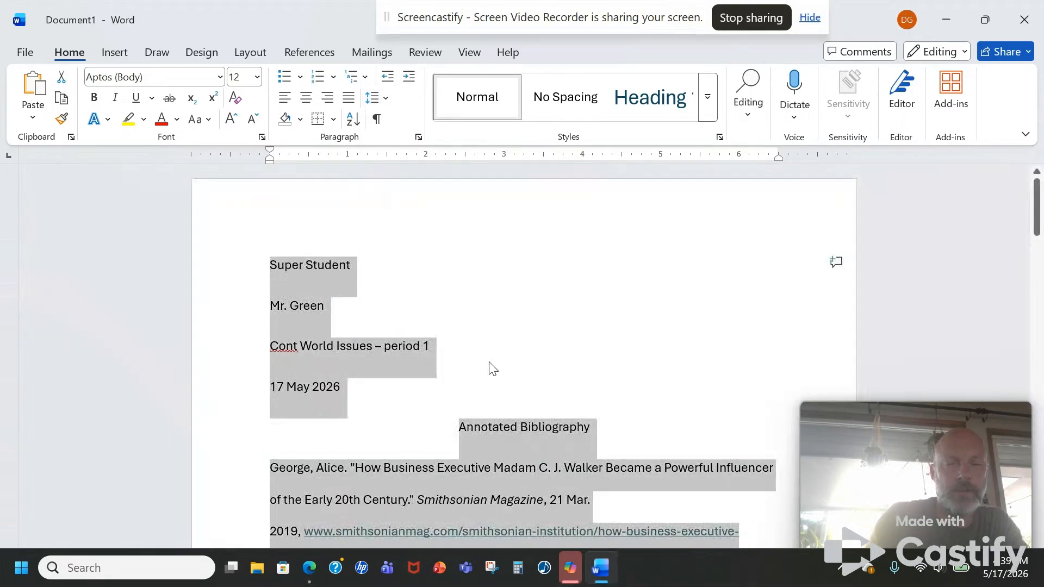
scroll(491, 367, down, 1)
scroll(489, 362, down, 4)
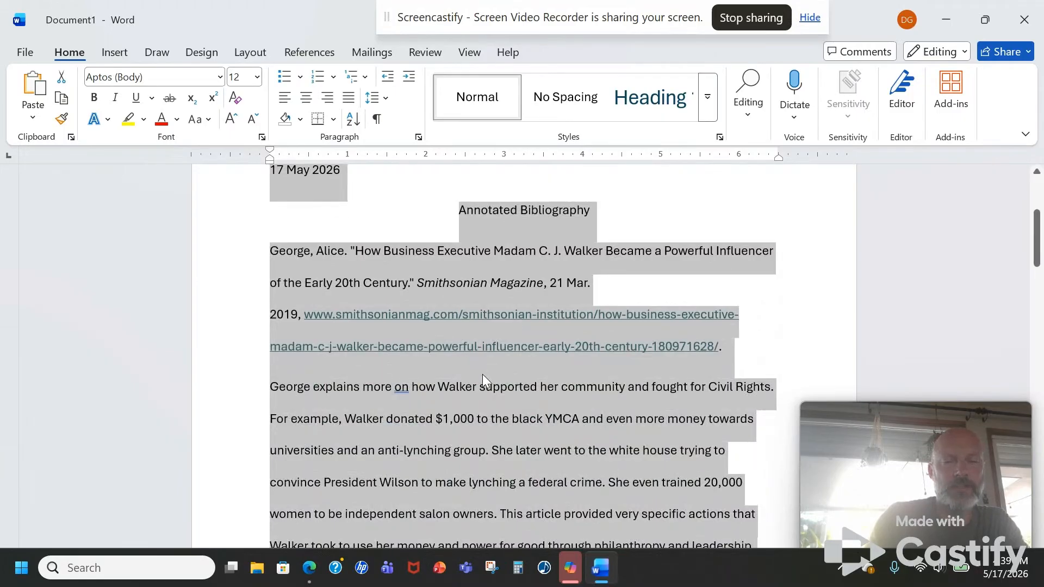
click(482, 374)
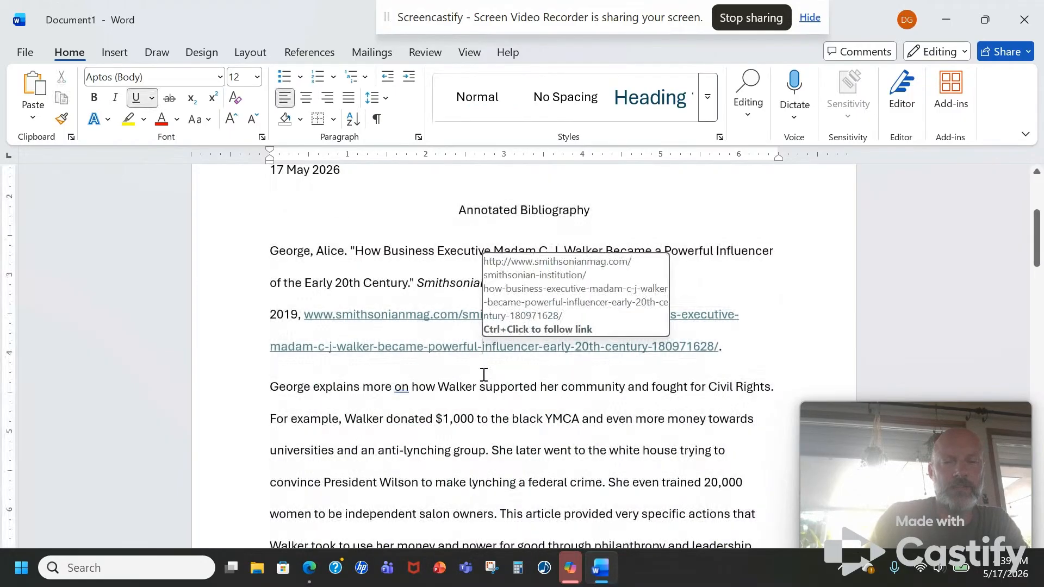
Highlight the author's name in the first citation and examine the order of the author names in the other bibliography entries.
click(269, 253)
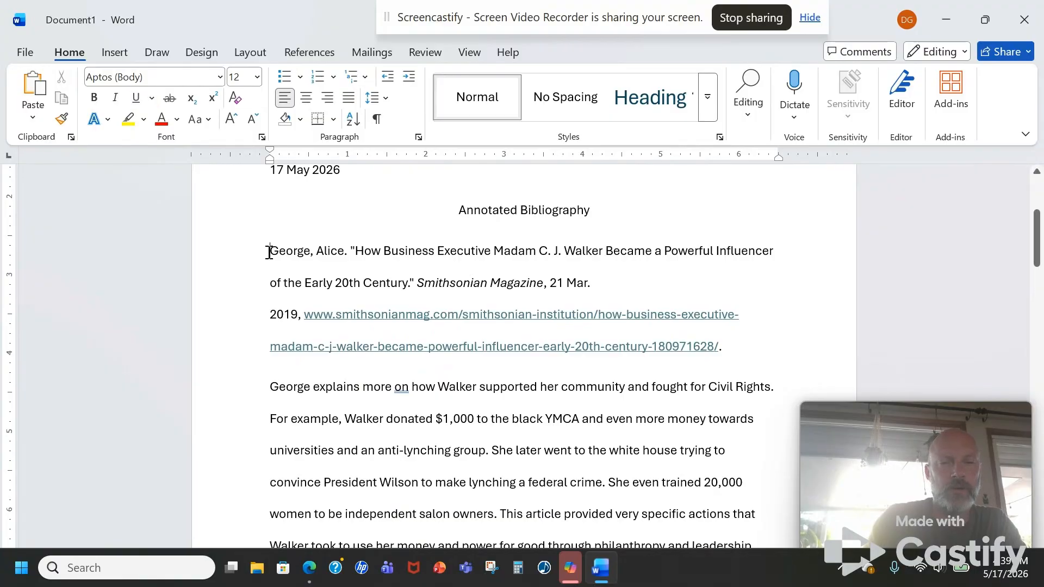
drag(269, 253, 344, 244)
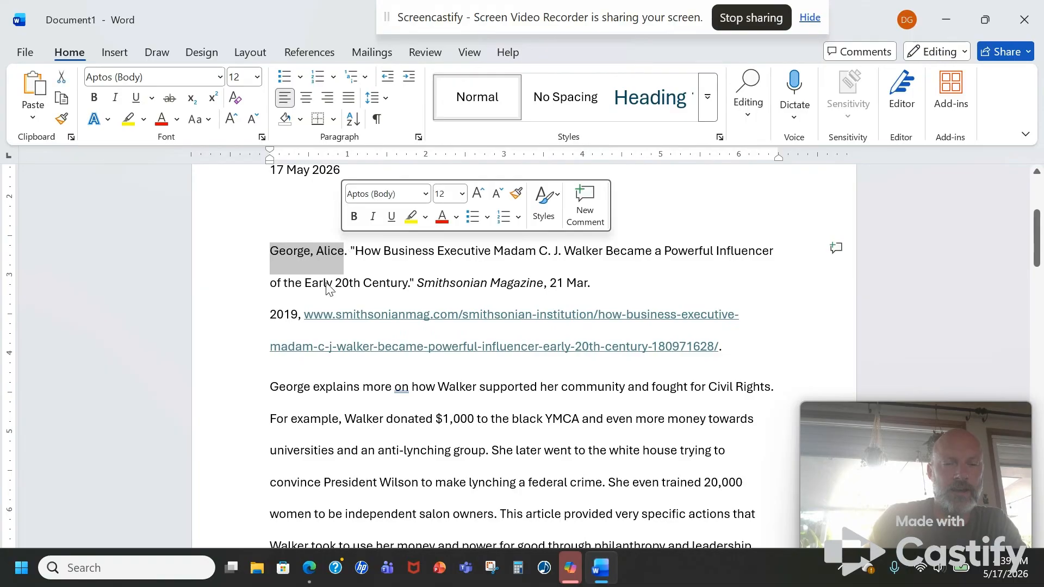
scroll(282, 387, down, 5)
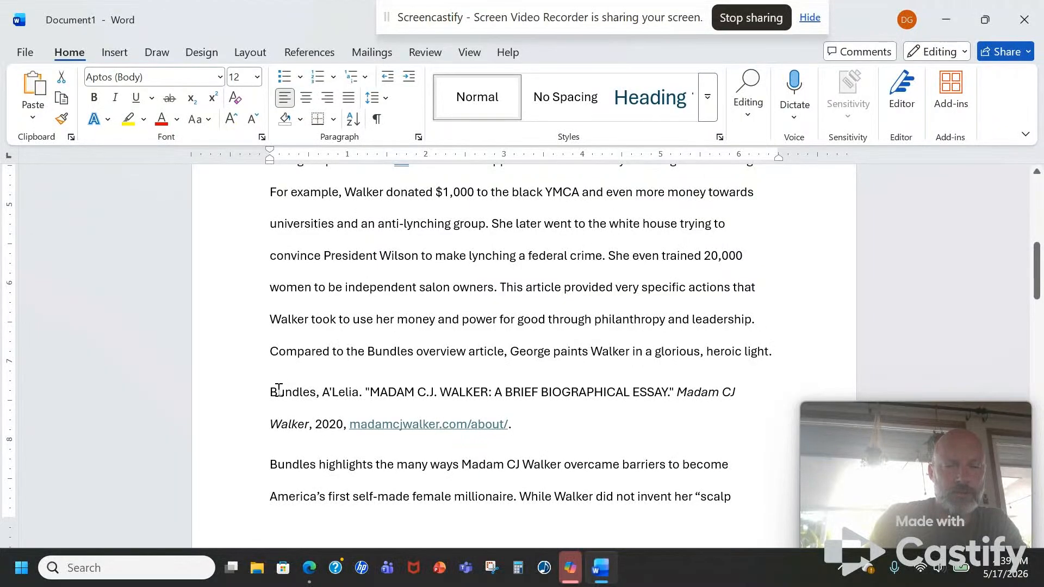
scroll(278, 390, down, 3)
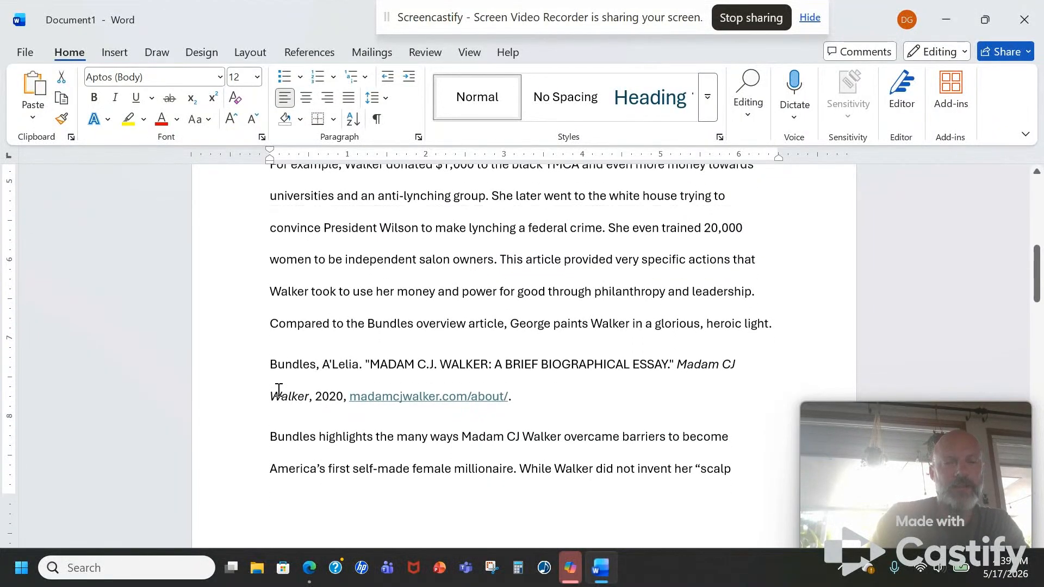
scroll(279, 390, down, 8)
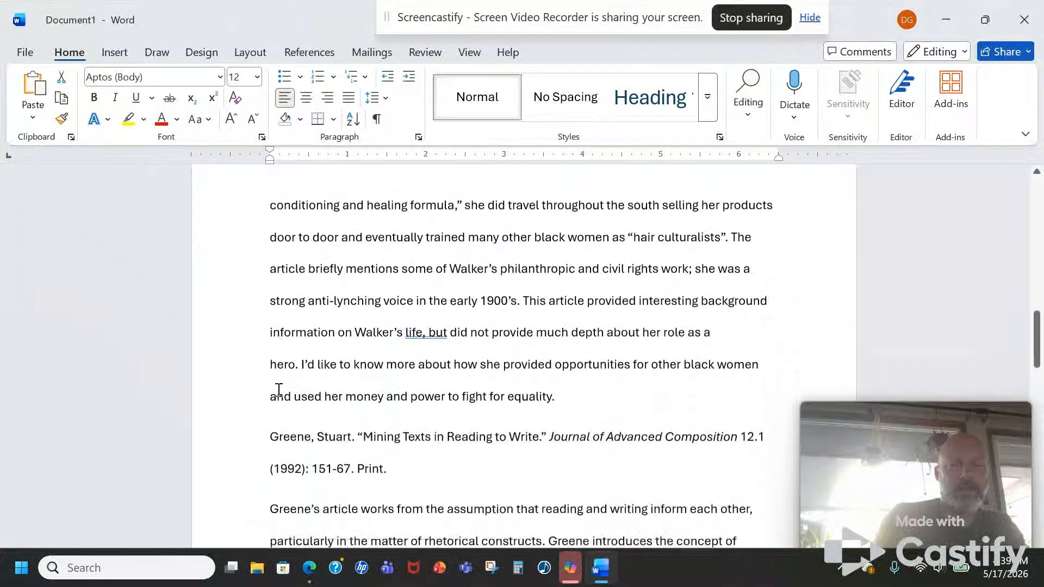
scroll(278, 390, down, 6)
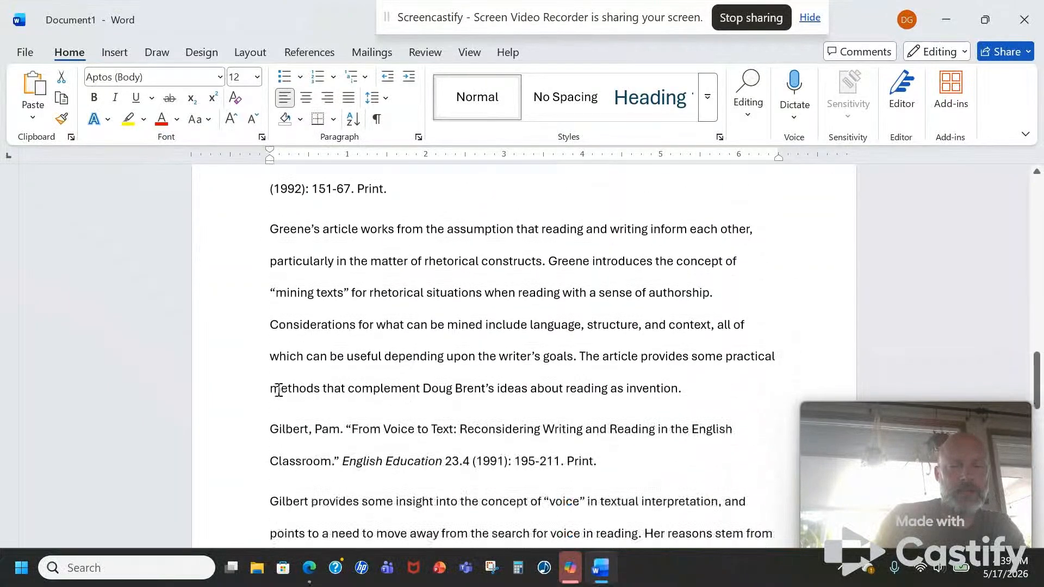
scroll(279, 390, up, 3)
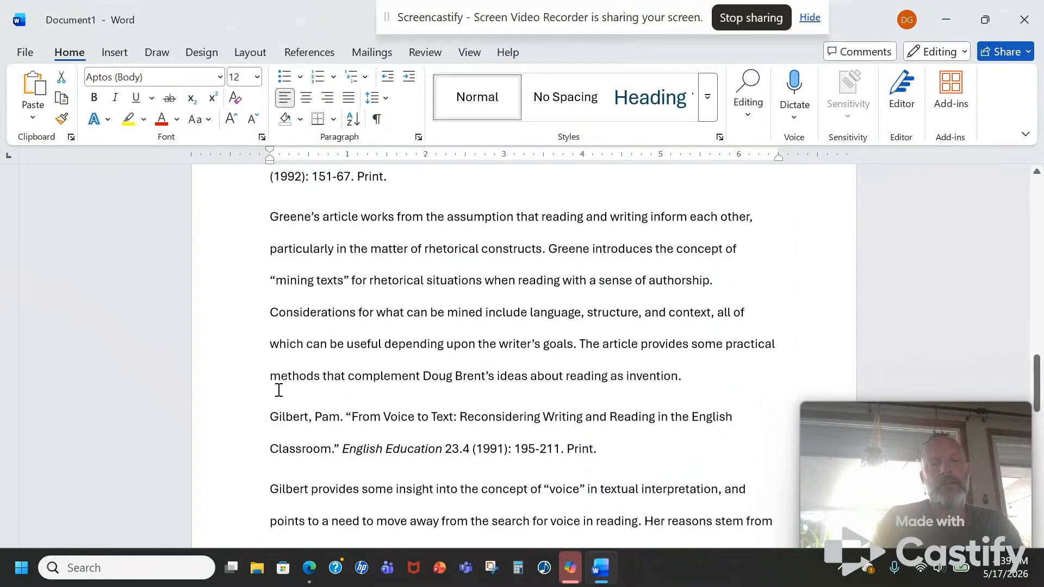
scroll(278, 390, up, 12)
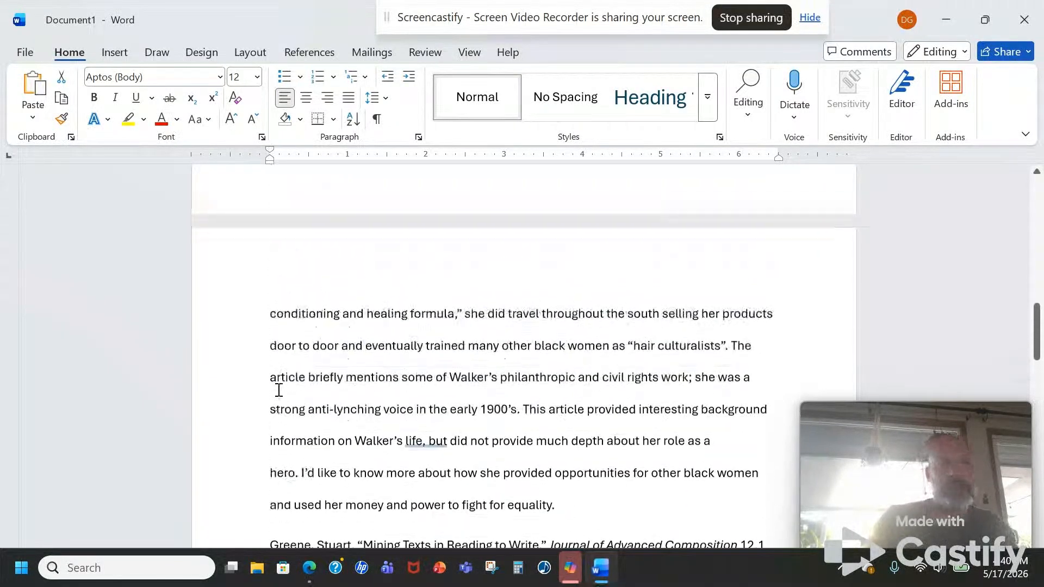
Move the Smithsonian Magazine citation and its annotation below the Madam C.J. Walker biographical essay entry, removing the extra blank line.
scroll(278, 390, down, 4)
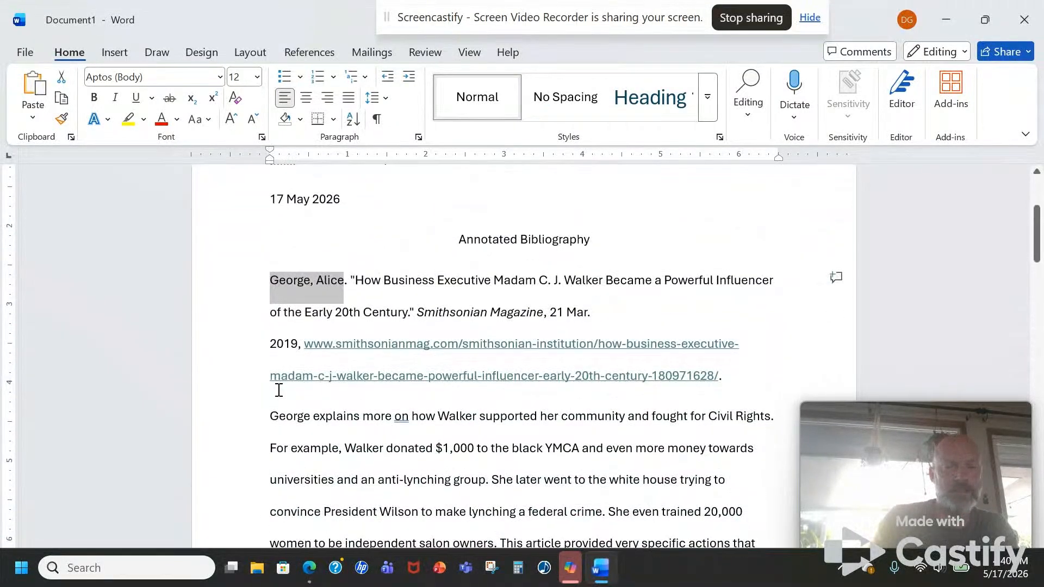
click(278, 389)
drag(267, 282, 788, 415)
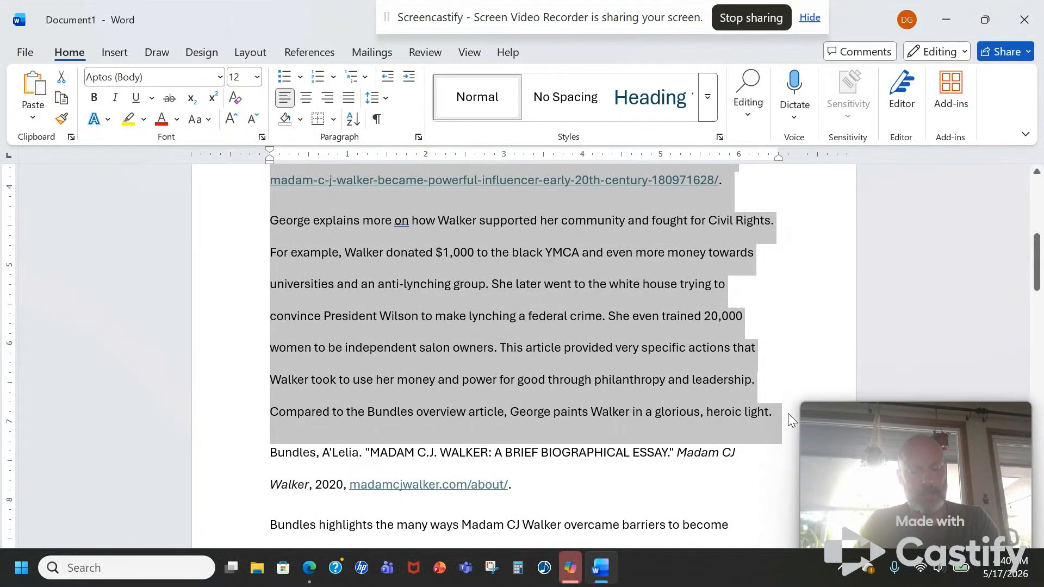
key(BackSpace)
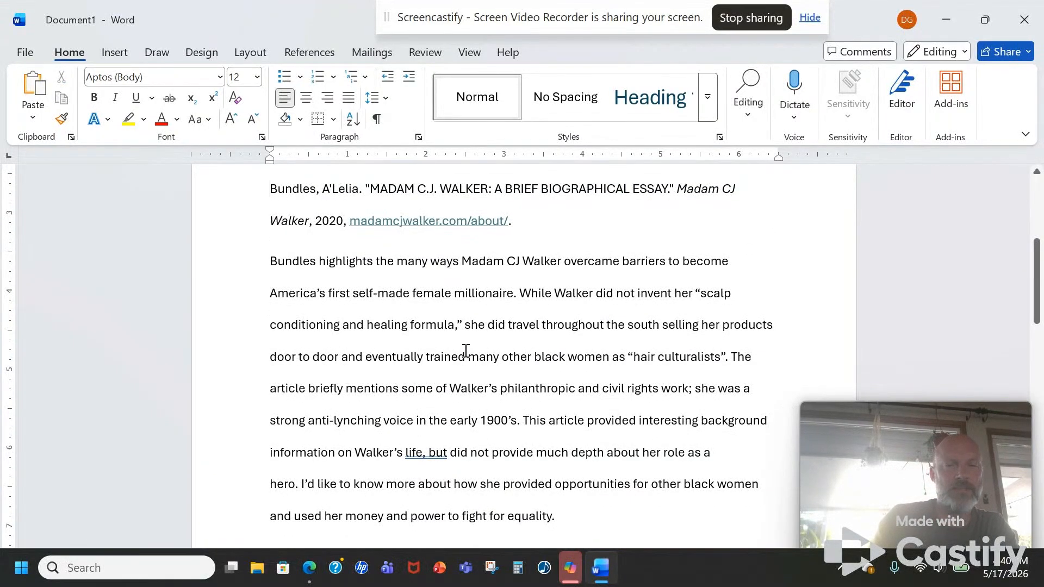
scroll(466, 351, down, 3)
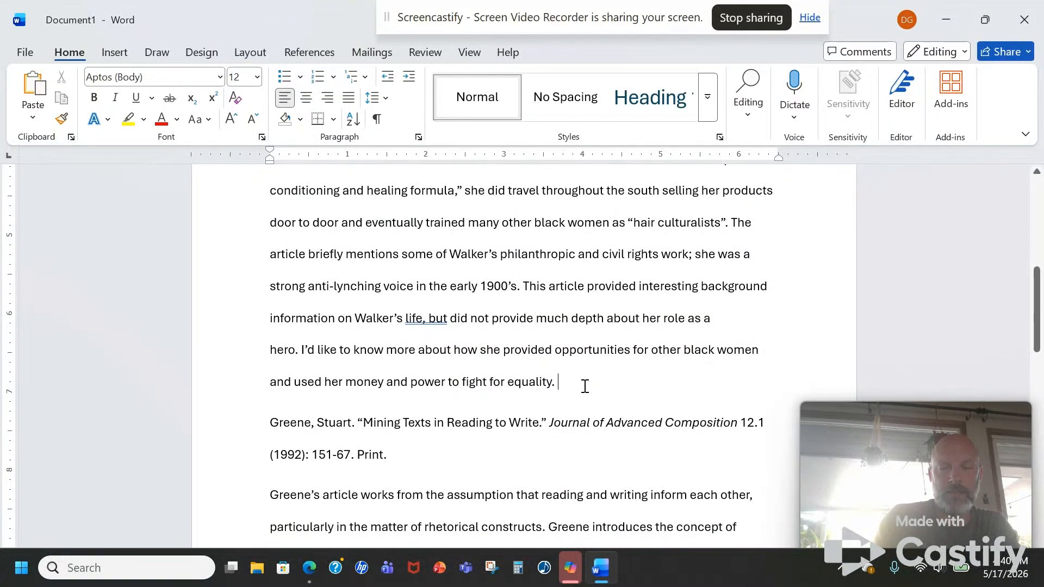
key(Return)
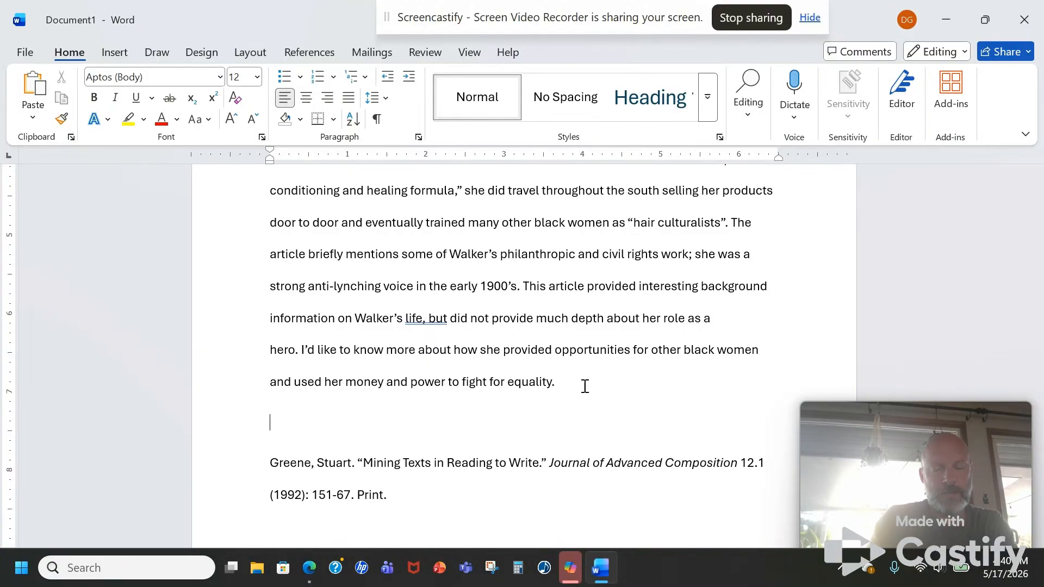
key(ctrl+v)
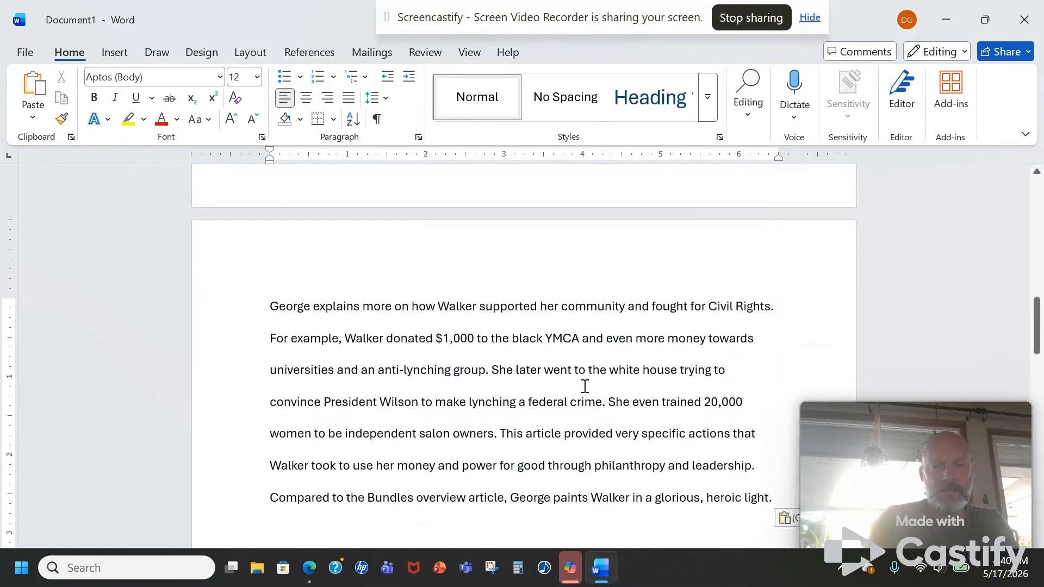
scroll(585, 386, up, 5)
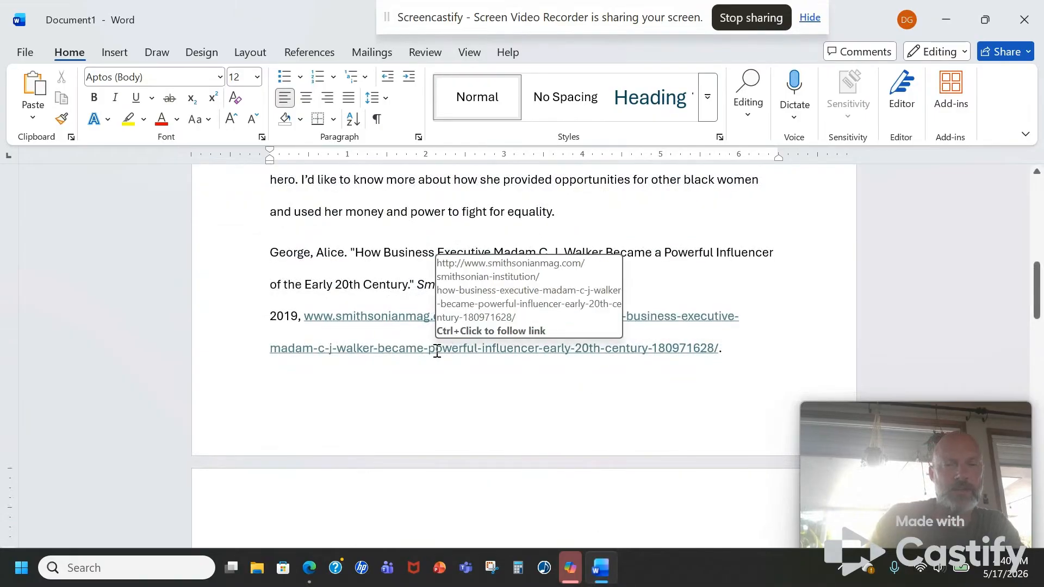
scroll(436, 350, down, 6)
scroll(437, 351, down, 5)
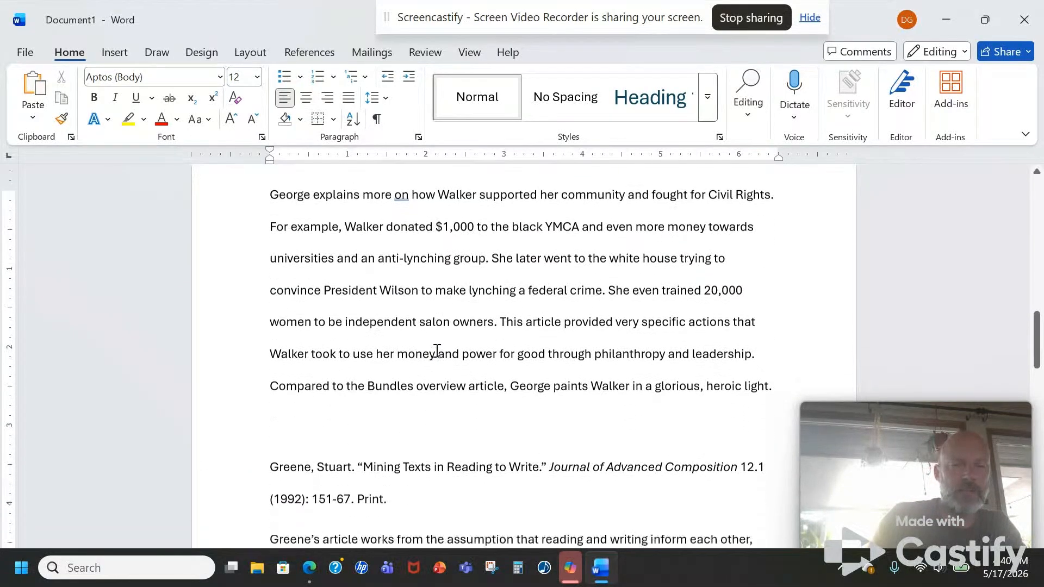
key(BackSpace)
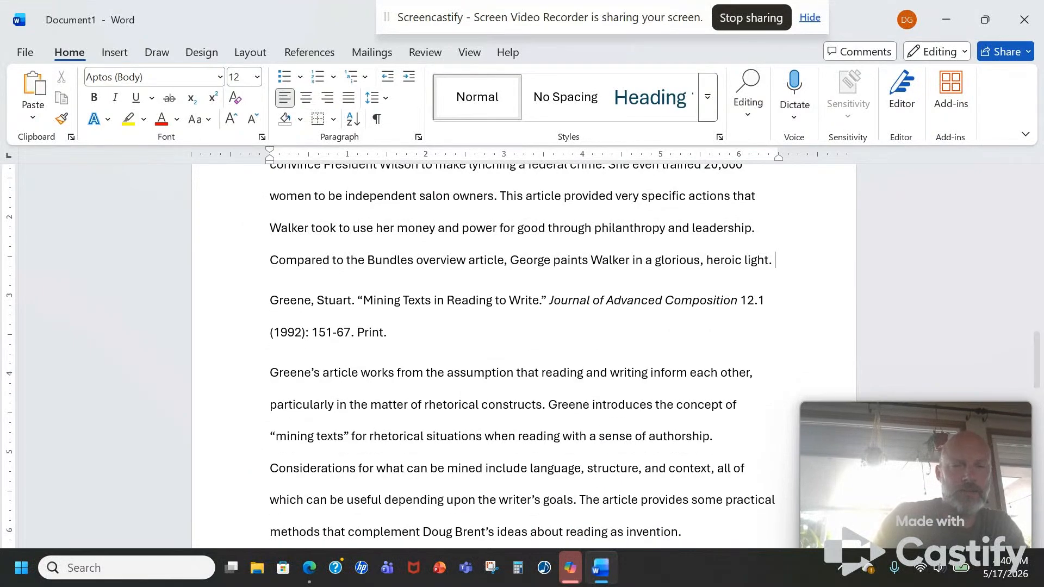
Move the "From Voice to Text" citation and its annotation above the "Mining Texts in Reading to Write" entry, removing the extra blank line.
scroll(522, 353, down, 6)
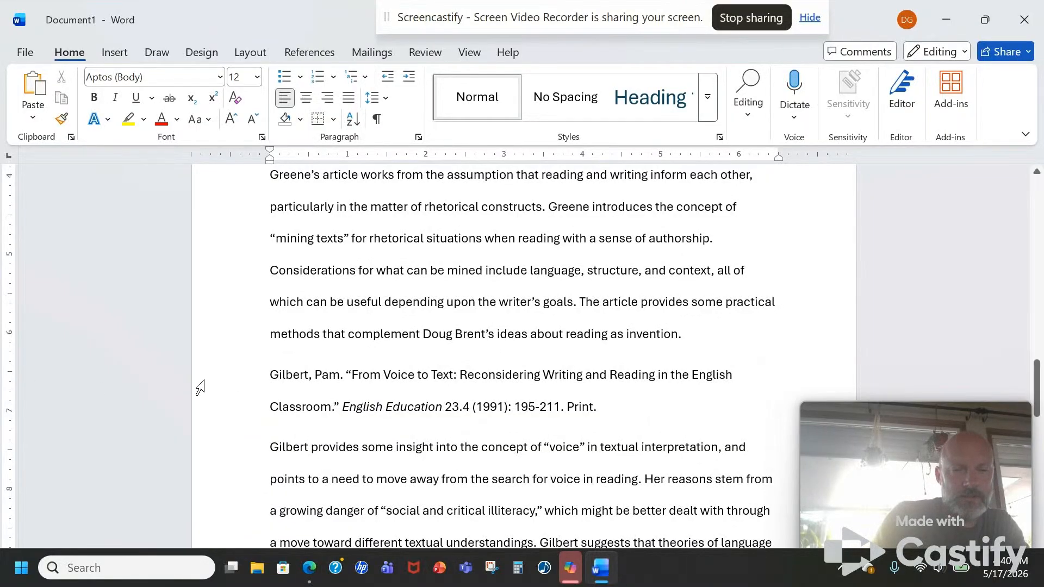
mouse_move(271, 375)
mouse_down()
mouse_move(459, 431)
mouse_move(540, 507)
mouse_move(529, 551)
mouse_move(645, 526)
mouse_move(710, 389)
mouse_move(772, 324)
mouse_up()
key(ctrl+c)
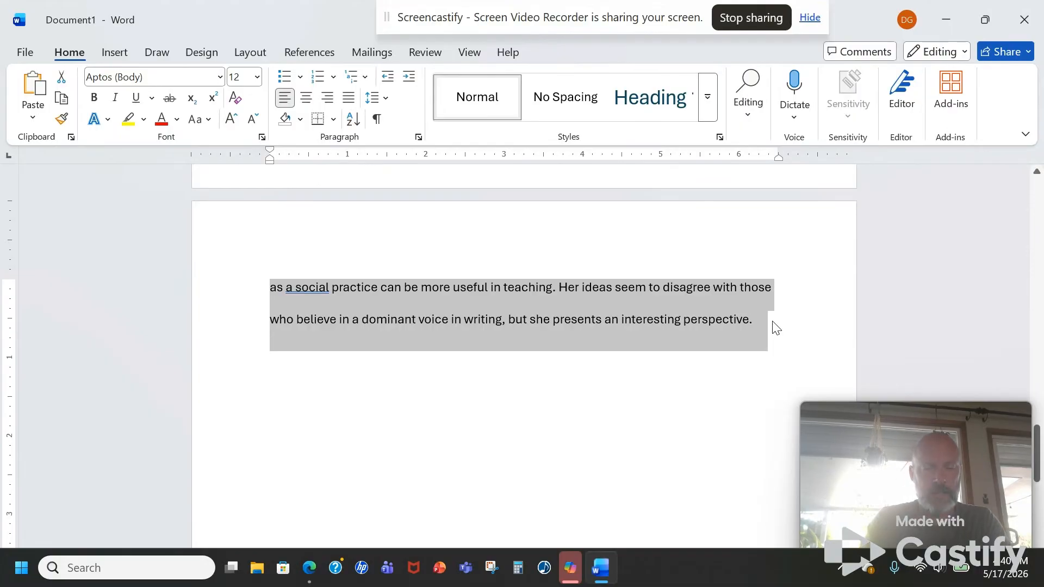
key(Delete)
scroll(434, 339, up, 15)
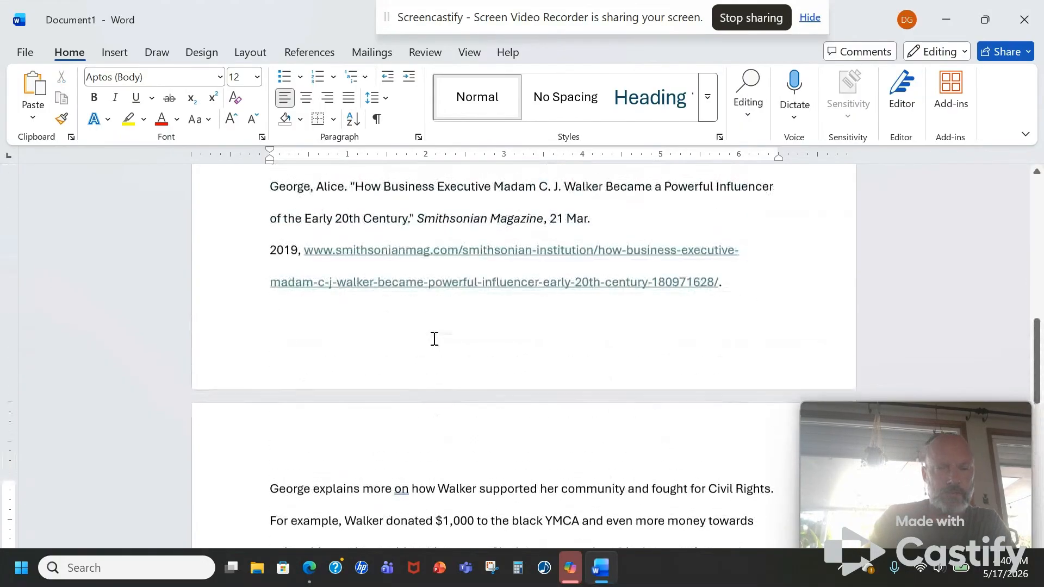
scroll(430, 341, down, 7)
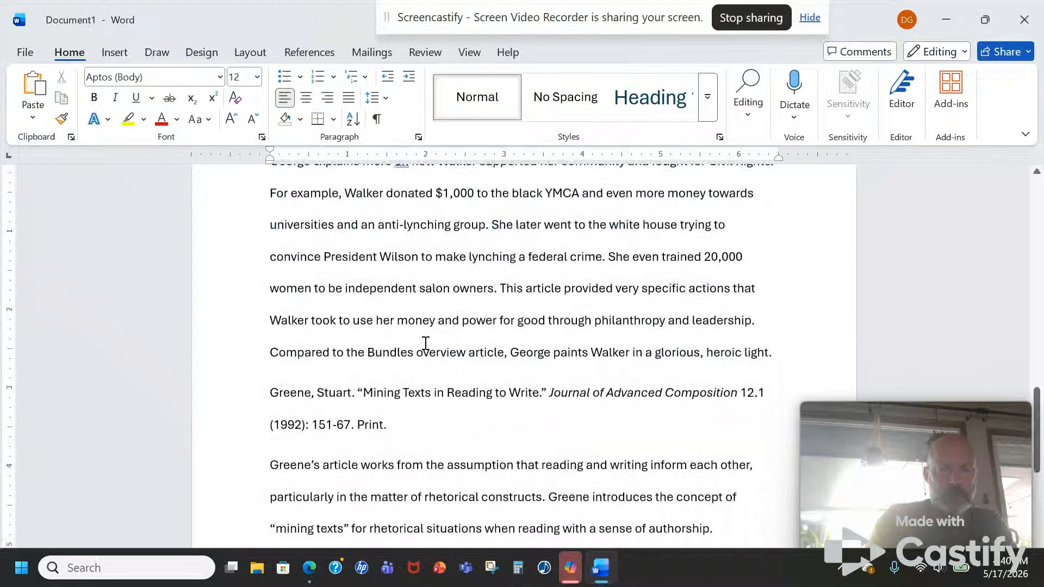
key(Return)
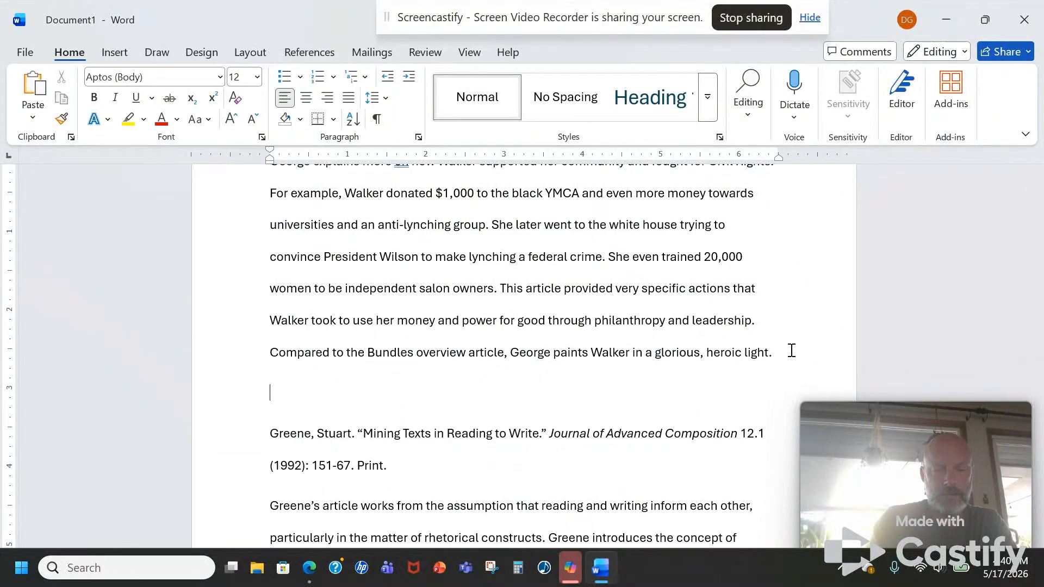
key(ctrl+v)
scroll(791, 350, down, 5)
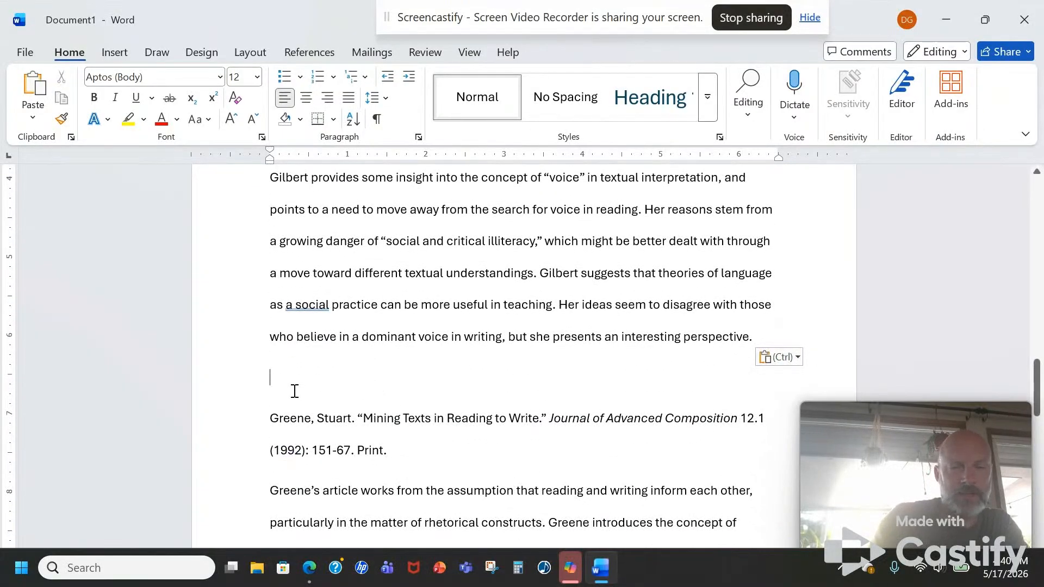
key(BackSpace)
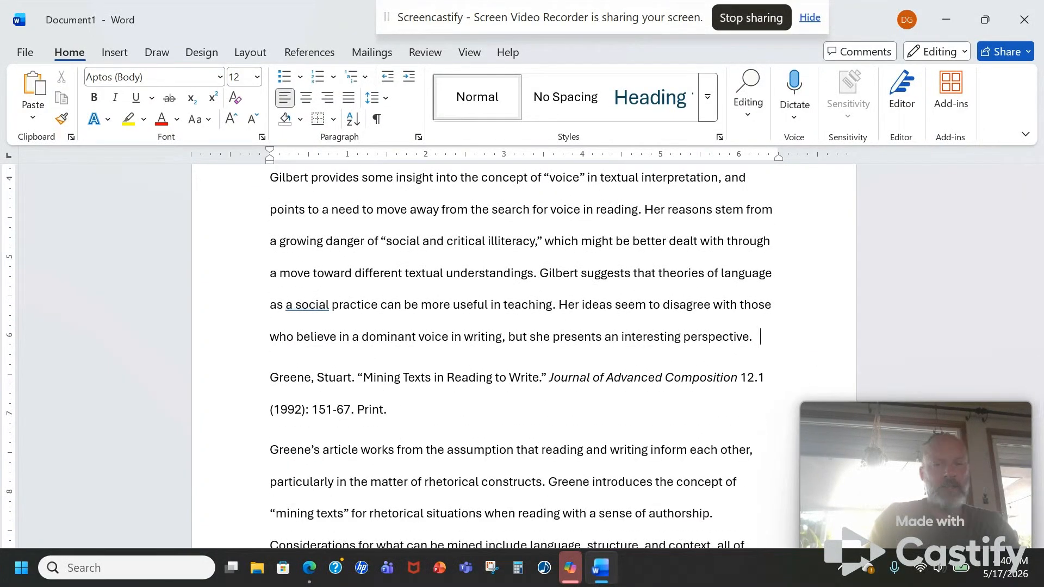
Examine the order of the rearranged bibliography entries from the last one back up to the first.
scroll(294, 391, down, 3)
scroll(295, 391, down, 3)
scroll(295, 391, up, 15)
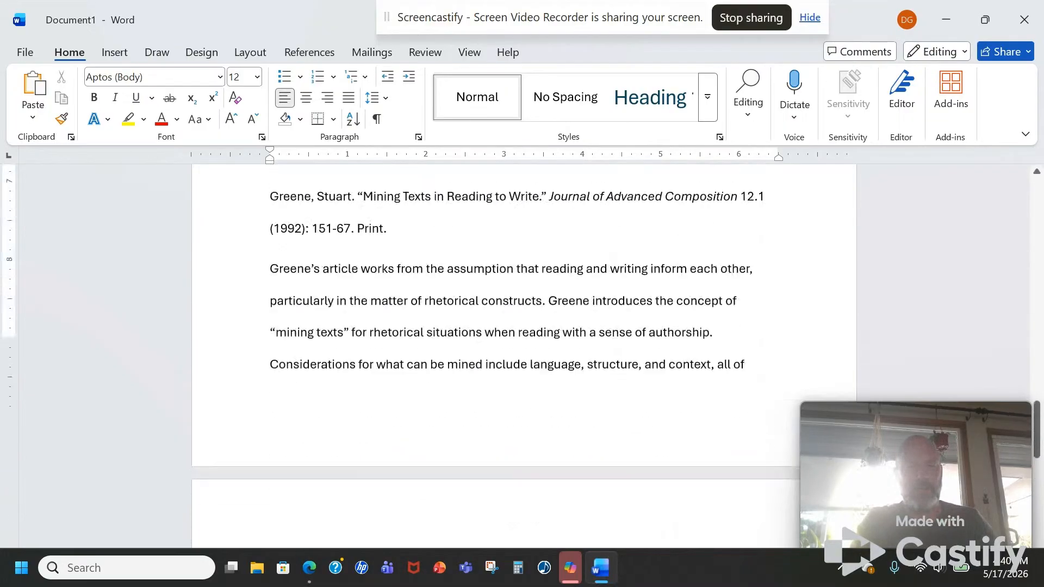
scroll(294, 391, up, 15)
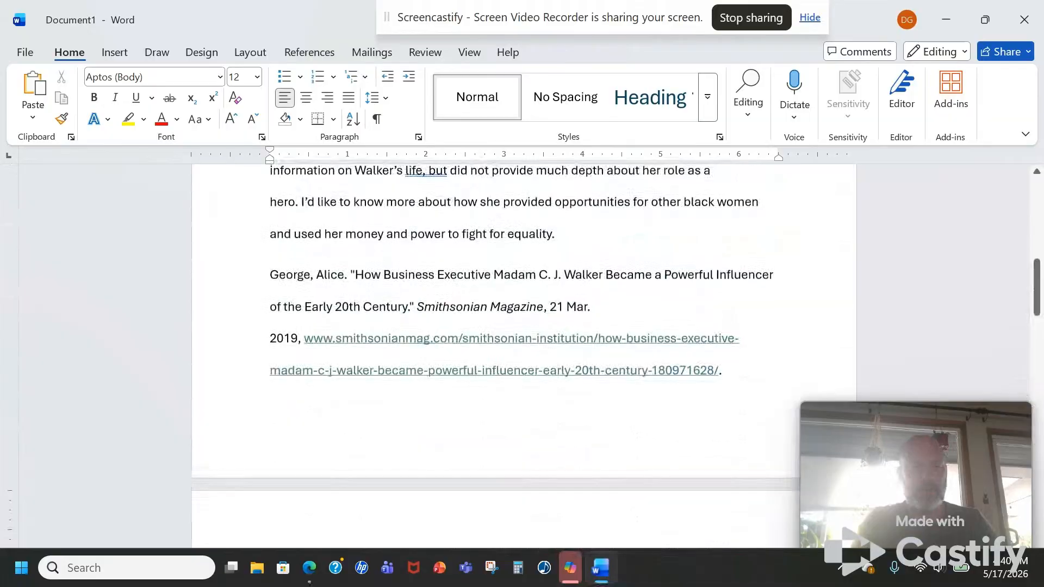
scroll(294, 391, up, 1)
scroll(295, 391, down, 2)
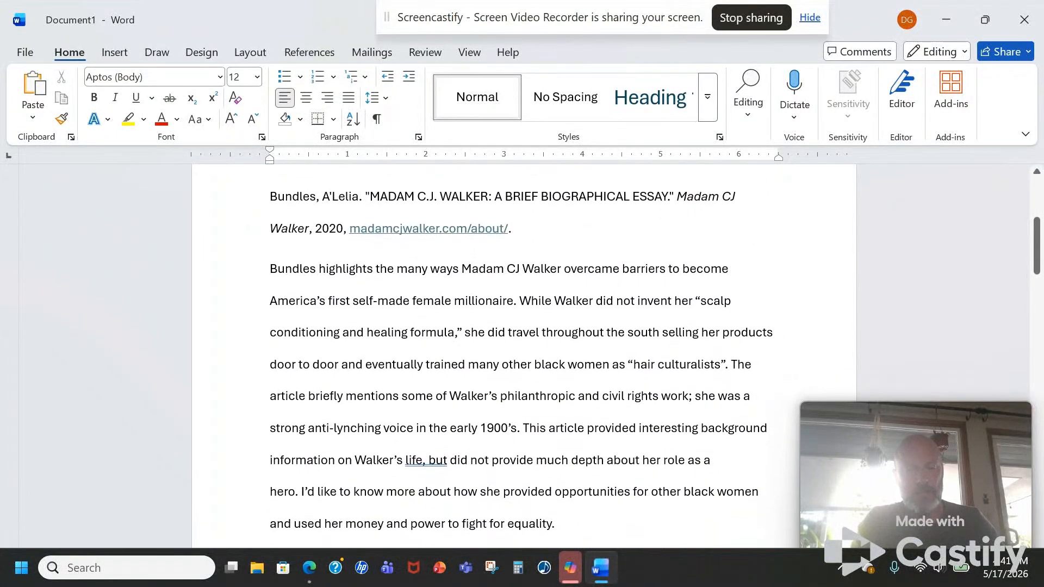
scroll(525, 353, up, 1)
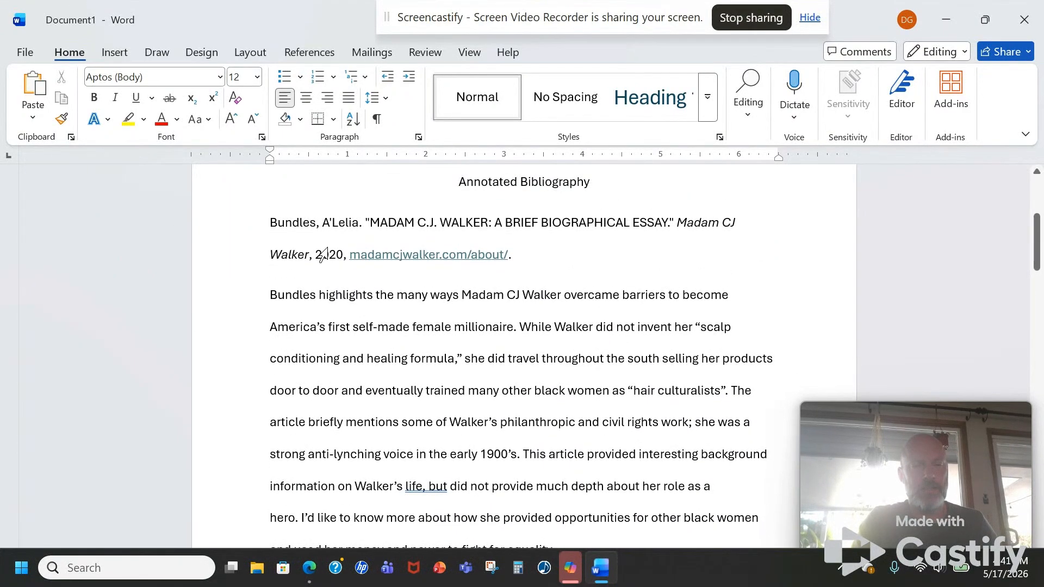
Apply a 0.5" hanging indent to all citations and annotations below the "Annotated Bibliography" title.
click(279, 223)
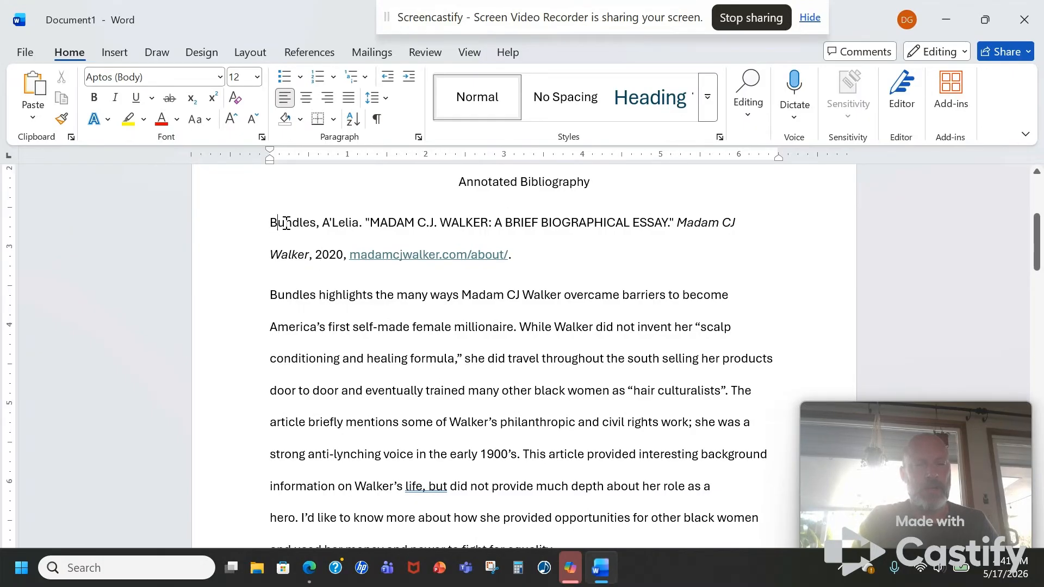
mouse_move(271, 223)
mouse_down()
mouse_move(341, 239)
mouse_move(409, 361)
mouse_up()
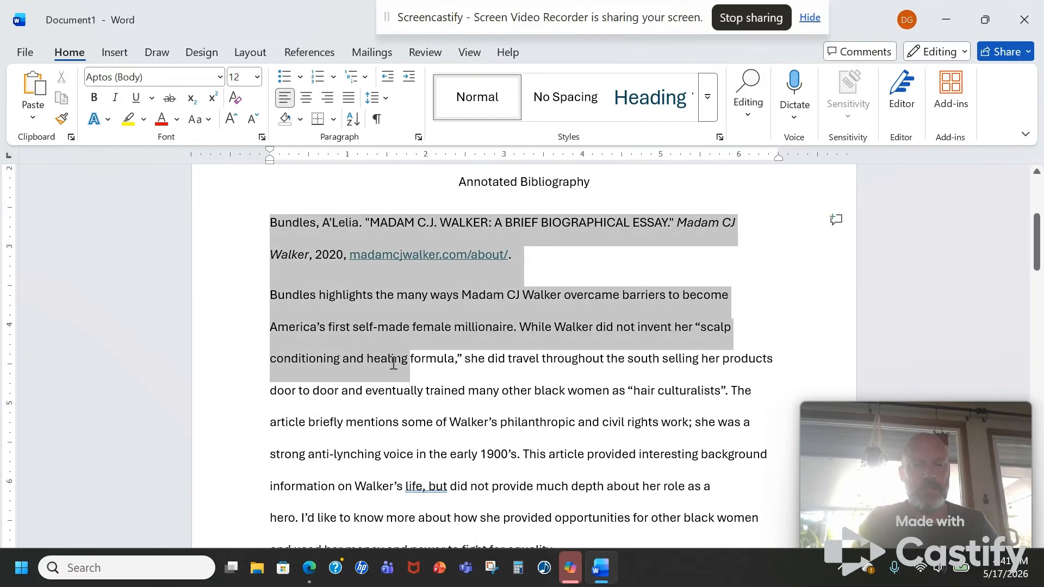
mouse_move(402, 405)
mouse_down()
mouse_move(428, 584)
mouse_move(804, 325)
mouse_move(731, 244)
mouse_up()
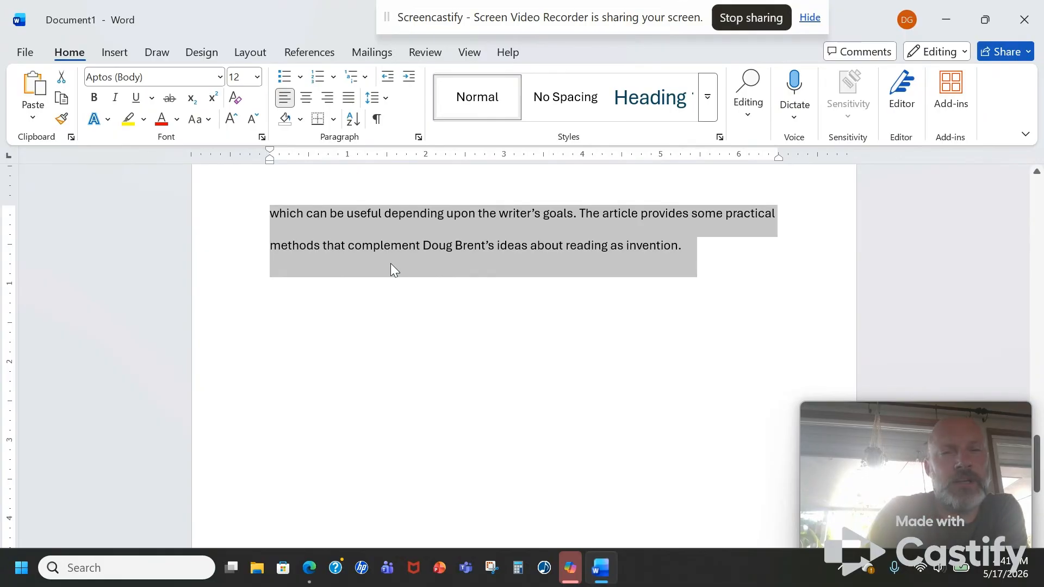
click(385, 99)
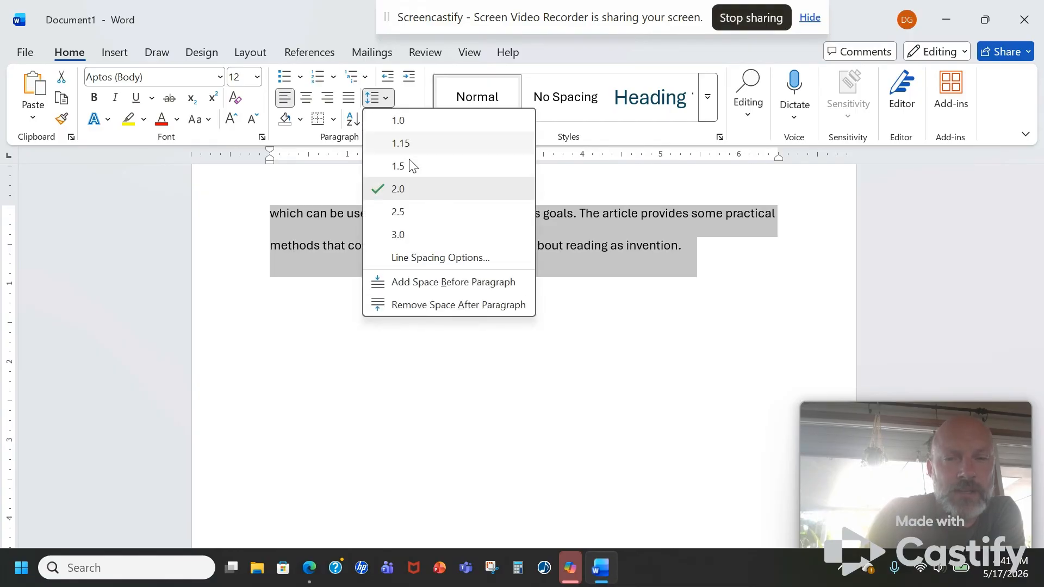
click(433, 259)
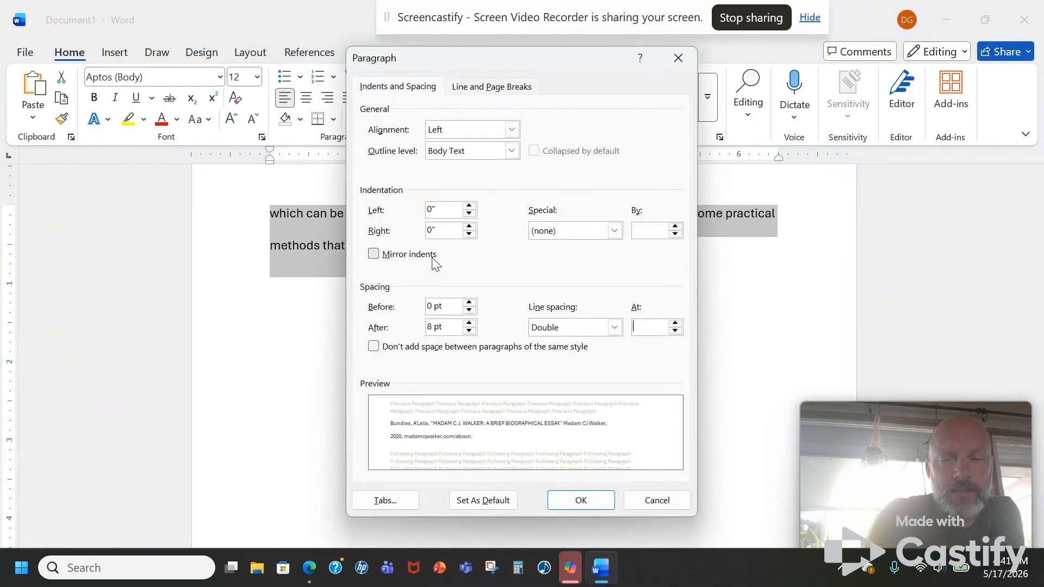
click(617, 234)
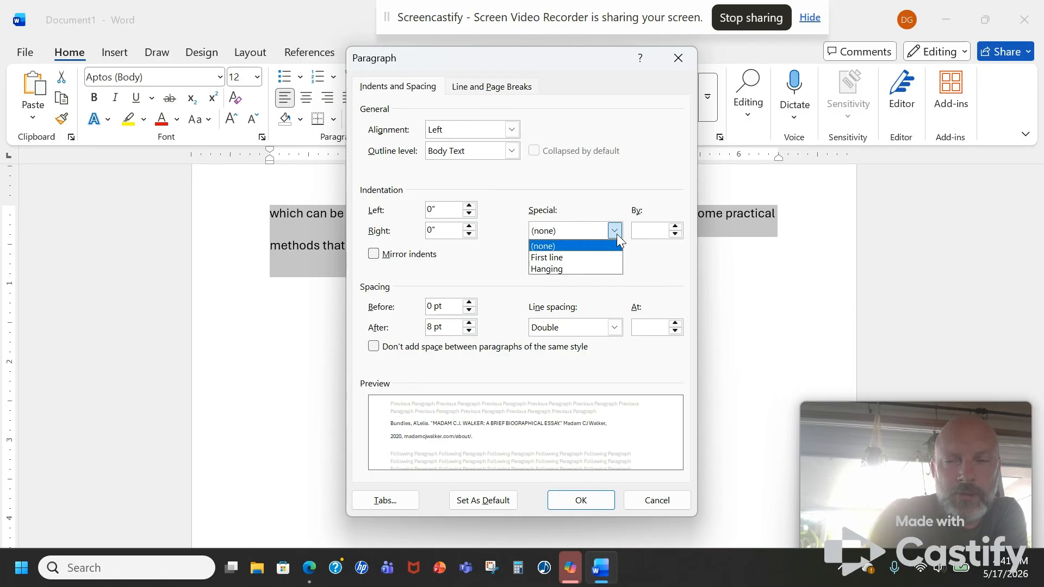
click(572, 271)
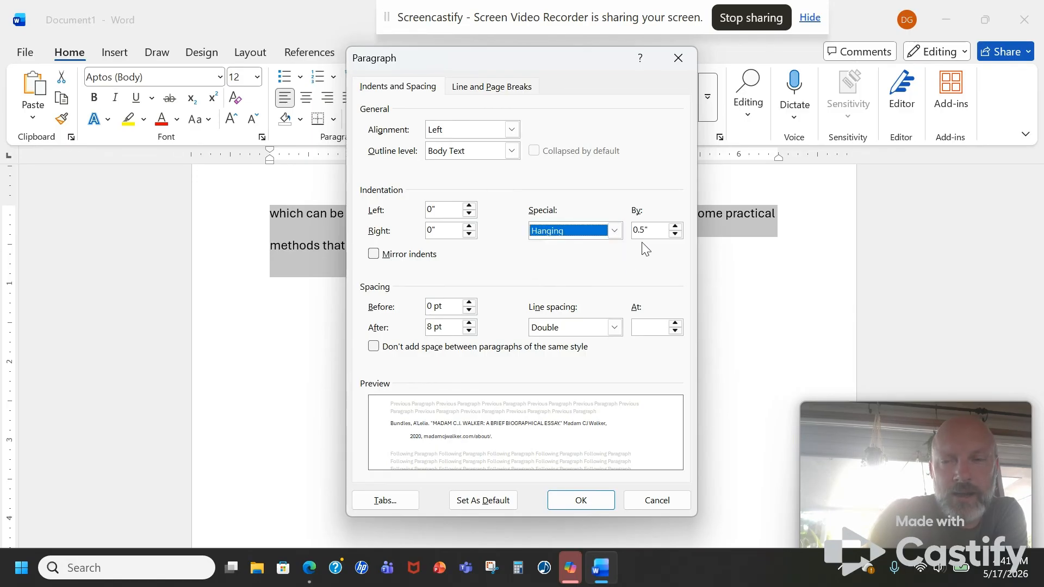
click(579, 500)
scroll(409, 393, up, 15)
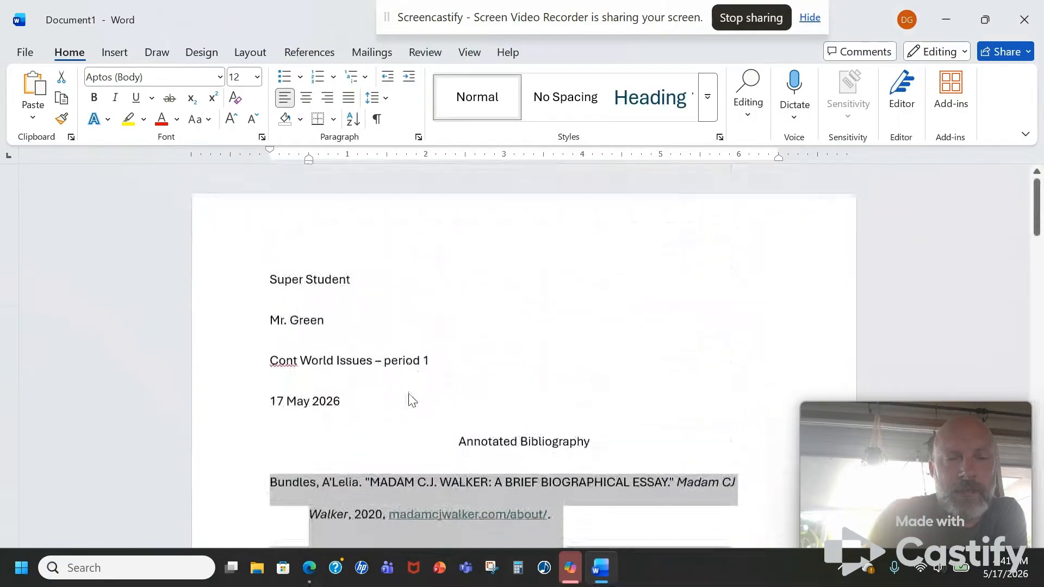
scroll(408, 393, down, 3)
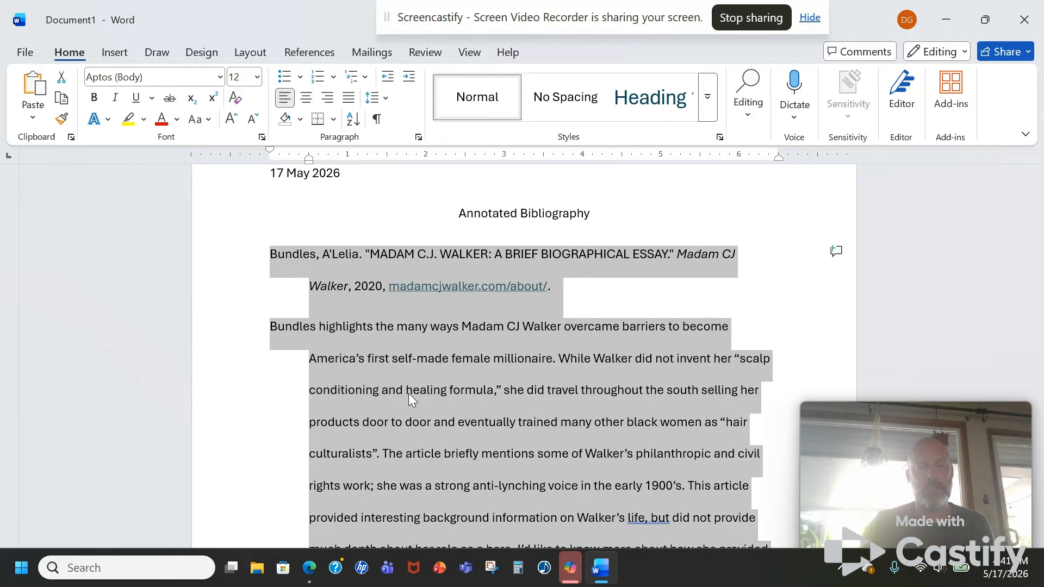
click(427, 391)
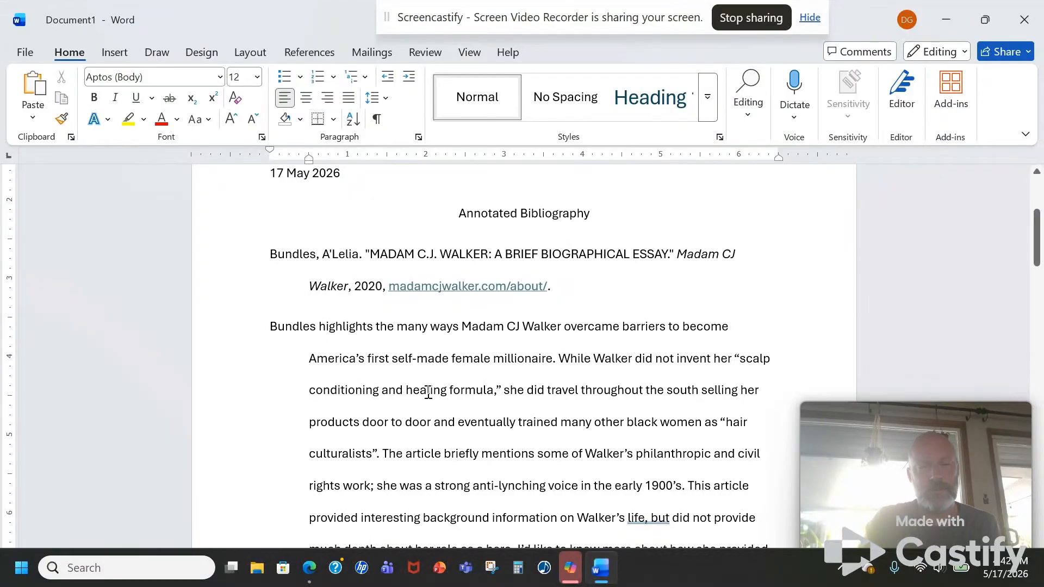
Indent the first line of the annotation below the Madam C.J. Walker biographical essay citation to align with its hanging lines.
click(268, 328)
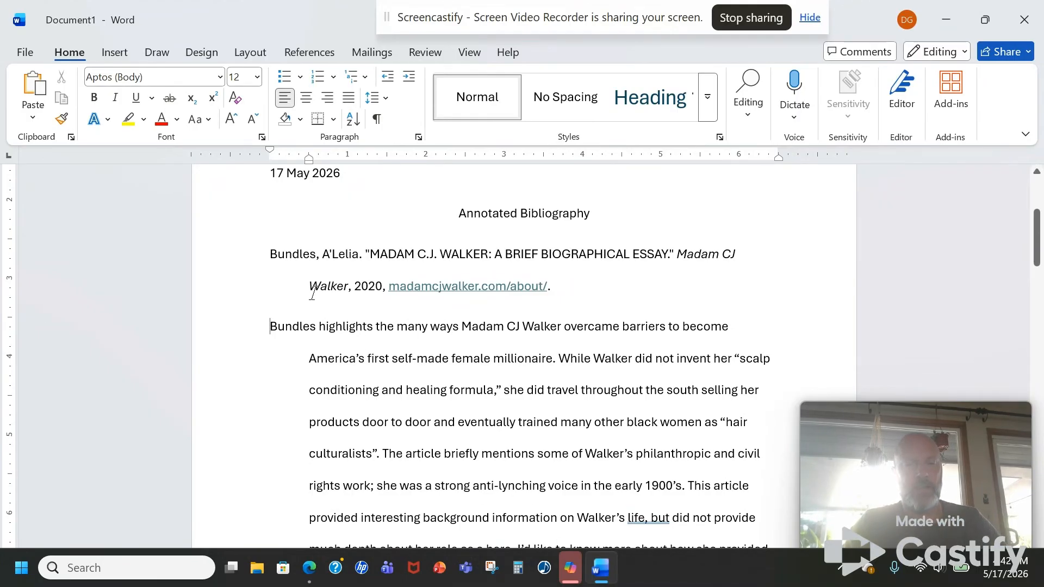
drag(272, 255, 565, 285)
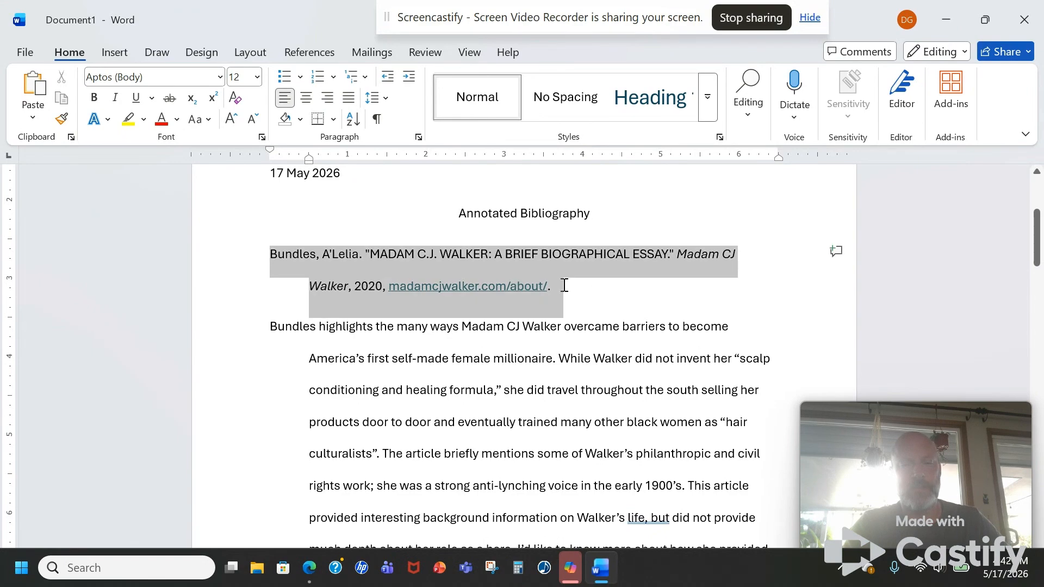
click(564, 284)
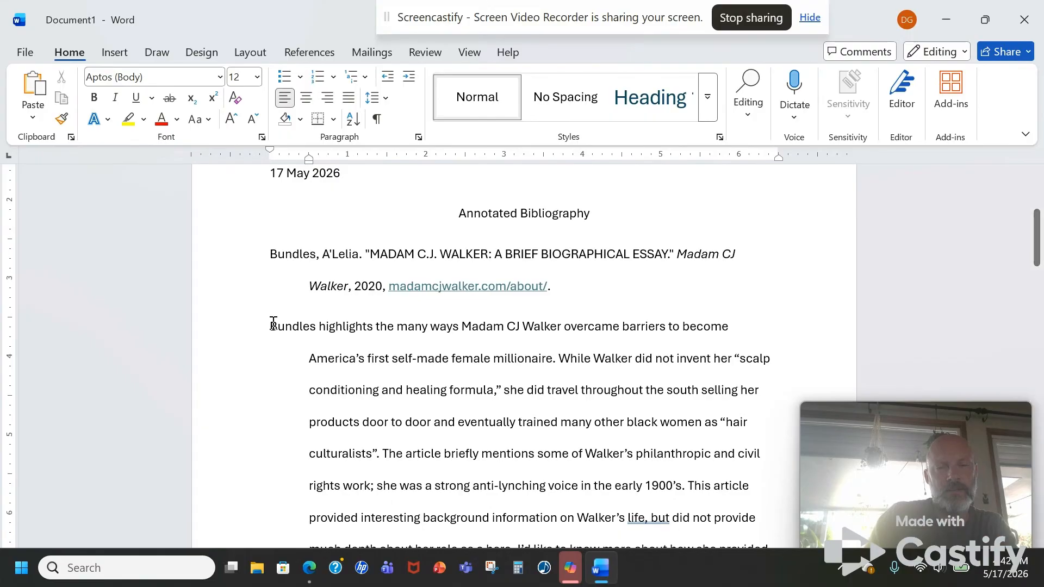
key(Tab)
scroll(388, 376, down, 7)
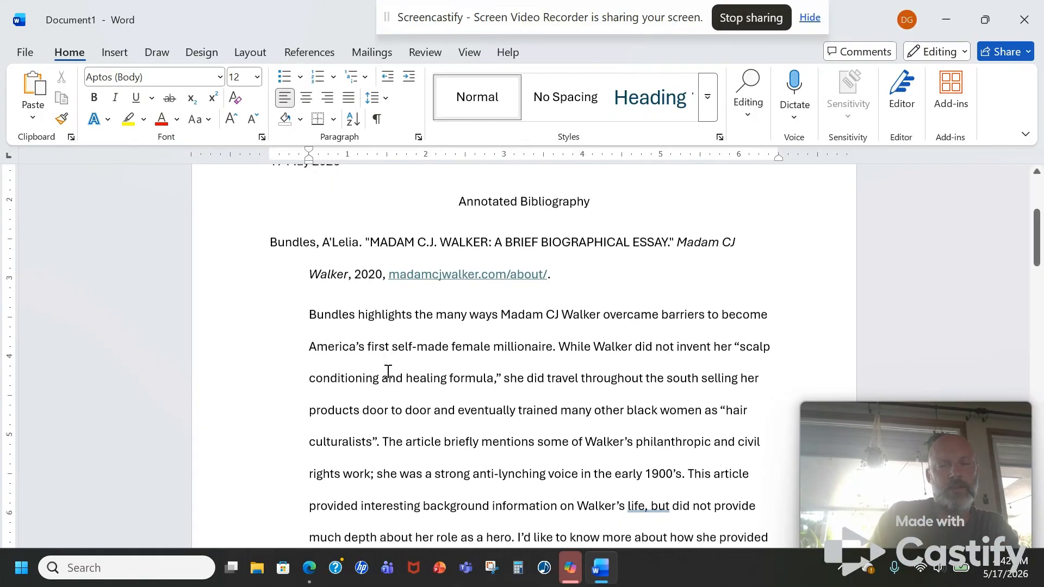
scroll(389, 371, down, 5)
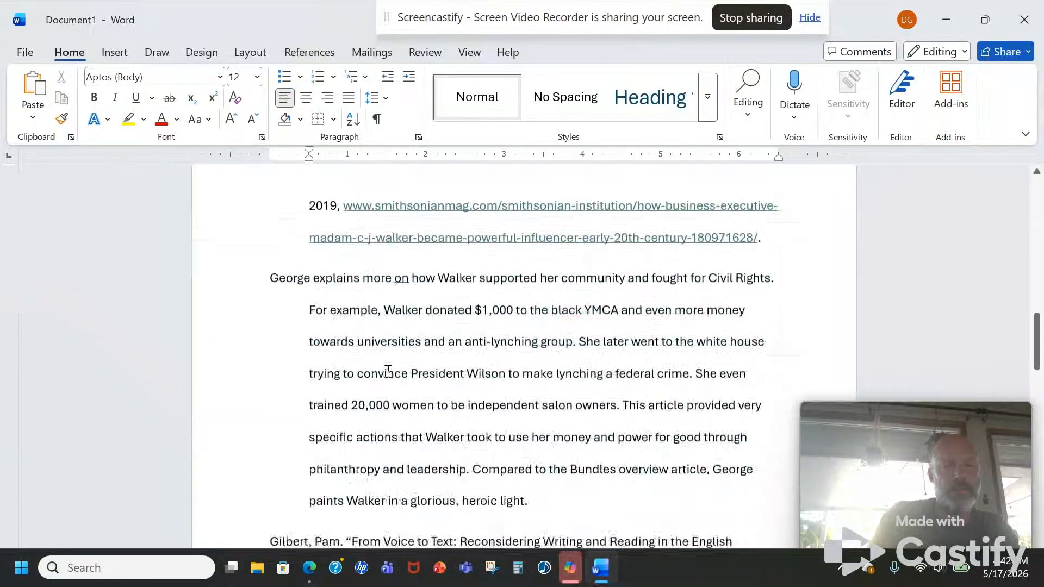
Indent the first lines of the annotations below the Smithsonian Magazine, "From Voice to Text" and "Mining Texts in Reading to Write" citations to match their hanging lines.
click(268, 278)
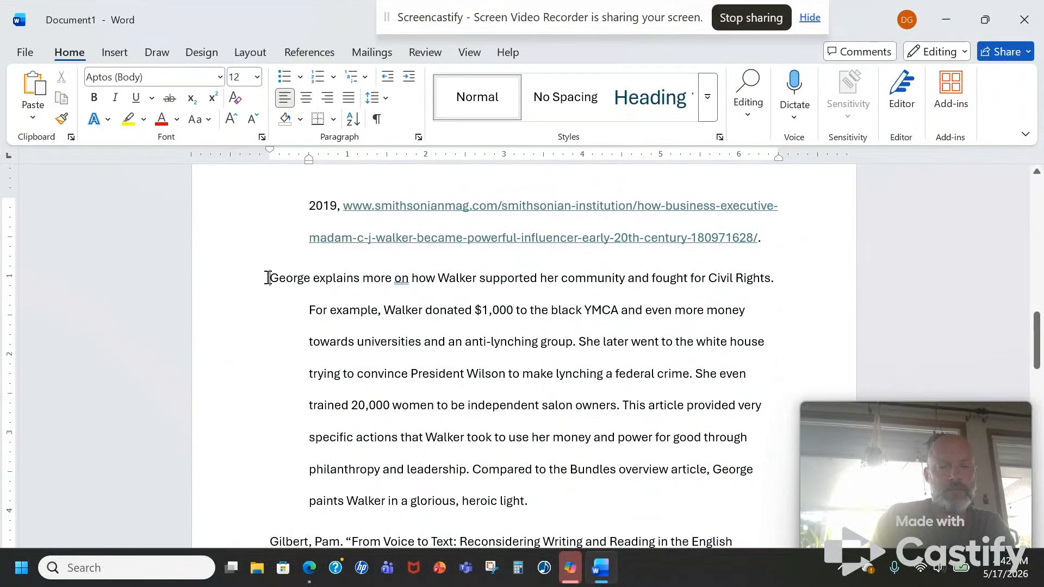
key(Tab)
scroll(268, 277, up, 5)
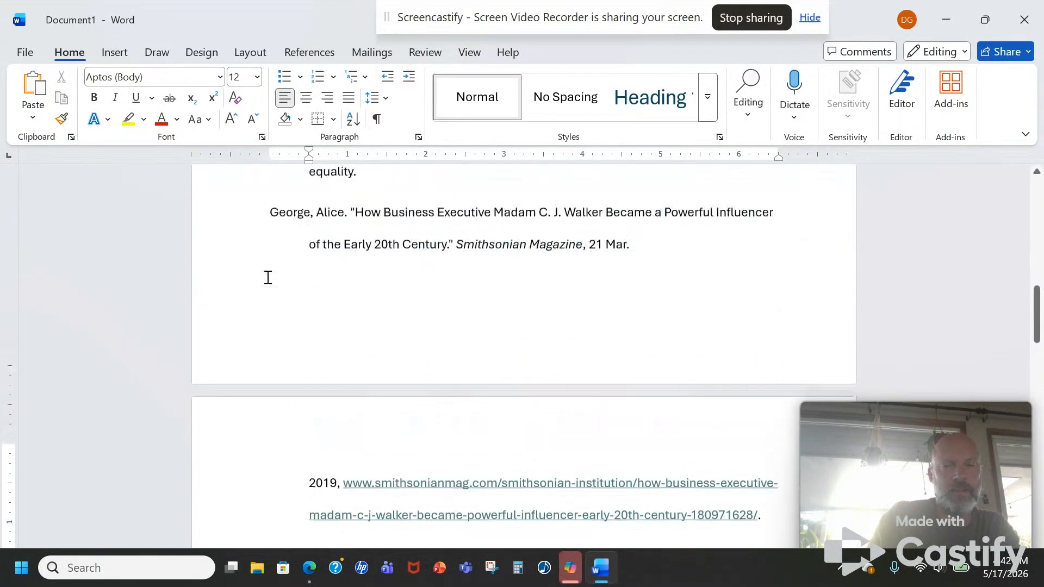
scroll(268, 277, down, 10)
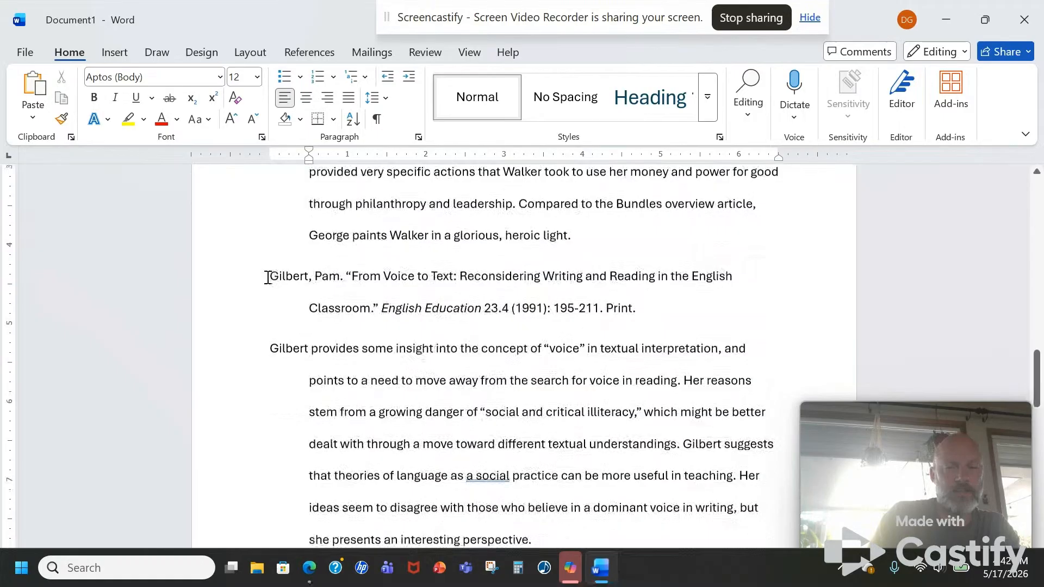
click(270, 349)
key(Tab)
scroll(270, 349, down, 5)
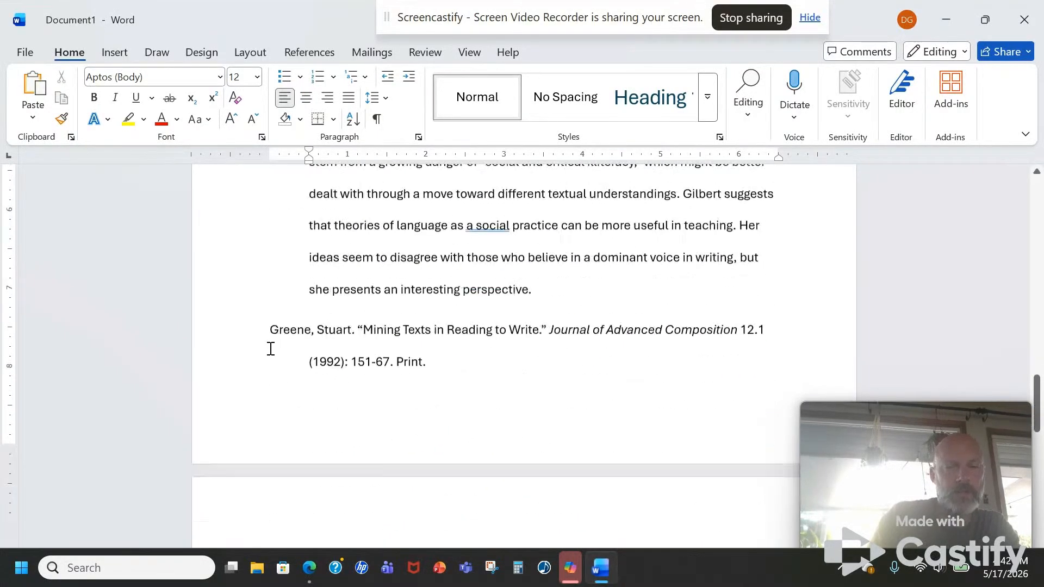
scroll(284, 359, down, 2)
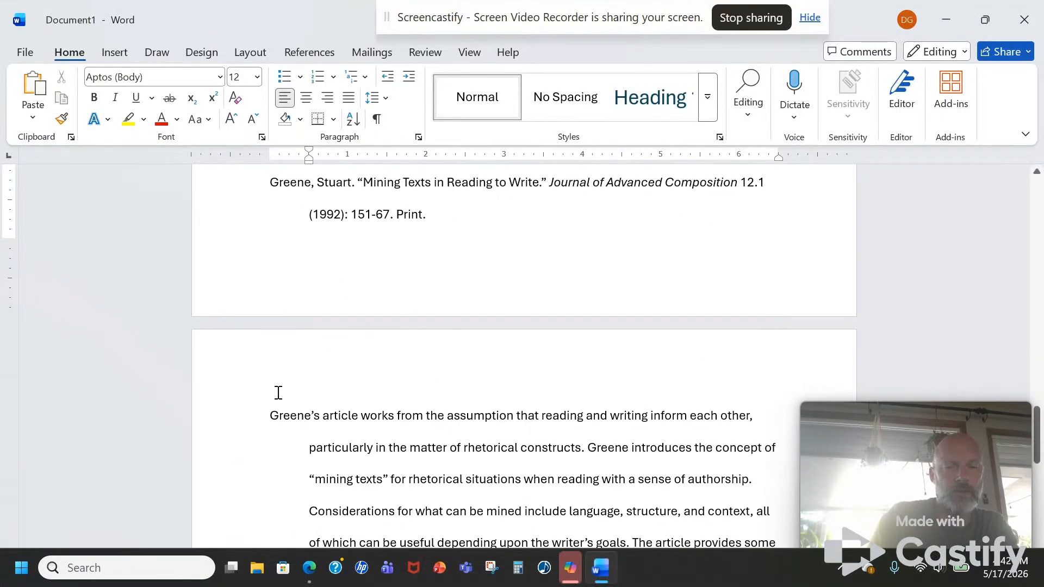
click(270, 415)
key(Tab)
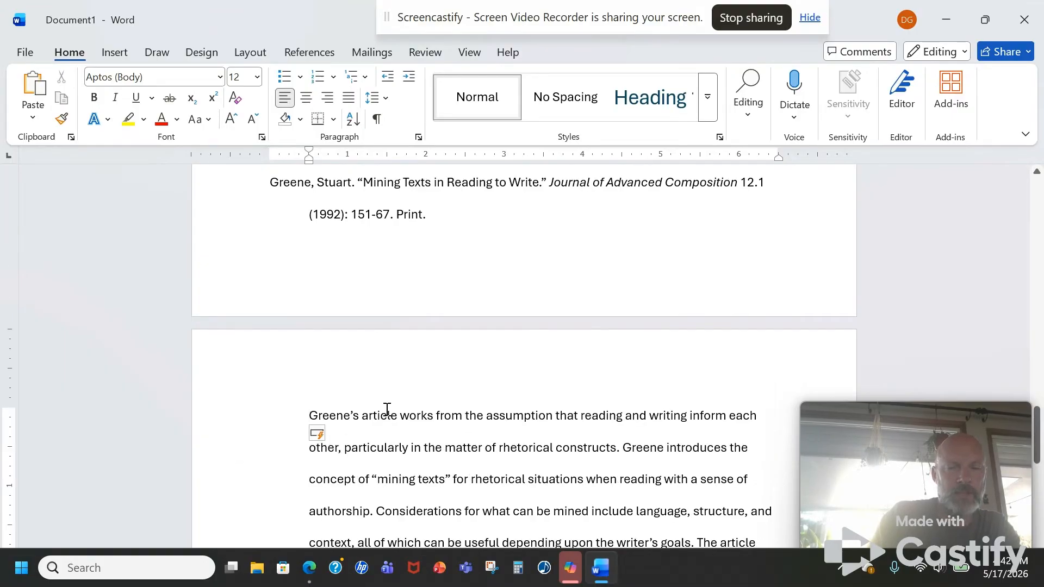
Examine the hanging-indented citations and fully indented annotations throughout the document, from the heading to the last entry.
scroll(388, 408, up, 15)
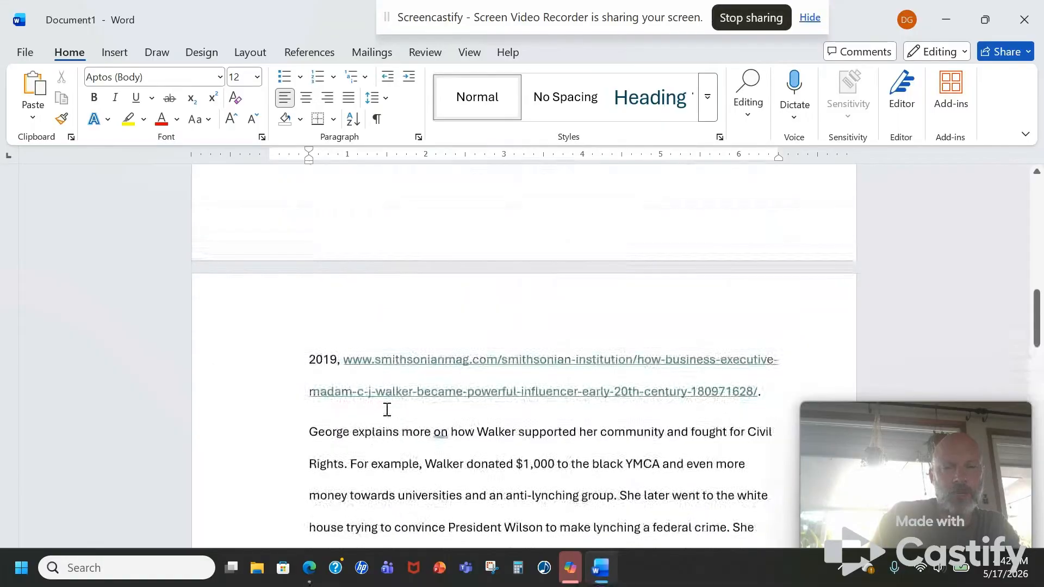
scroll(387, 409, up, 3)
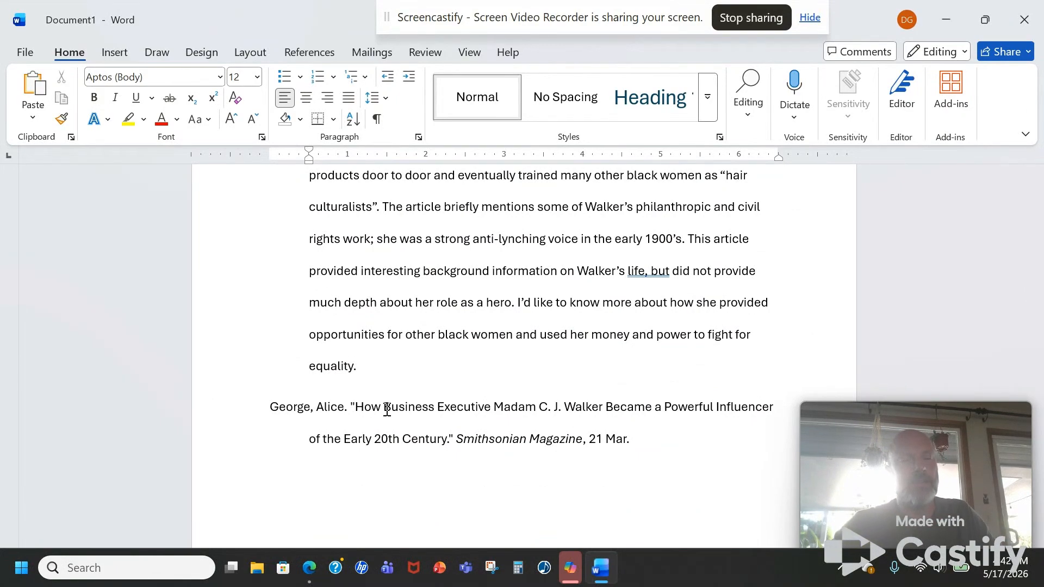
scroll(387, 409, up, 3)
scroll(387, 409, down, 2)
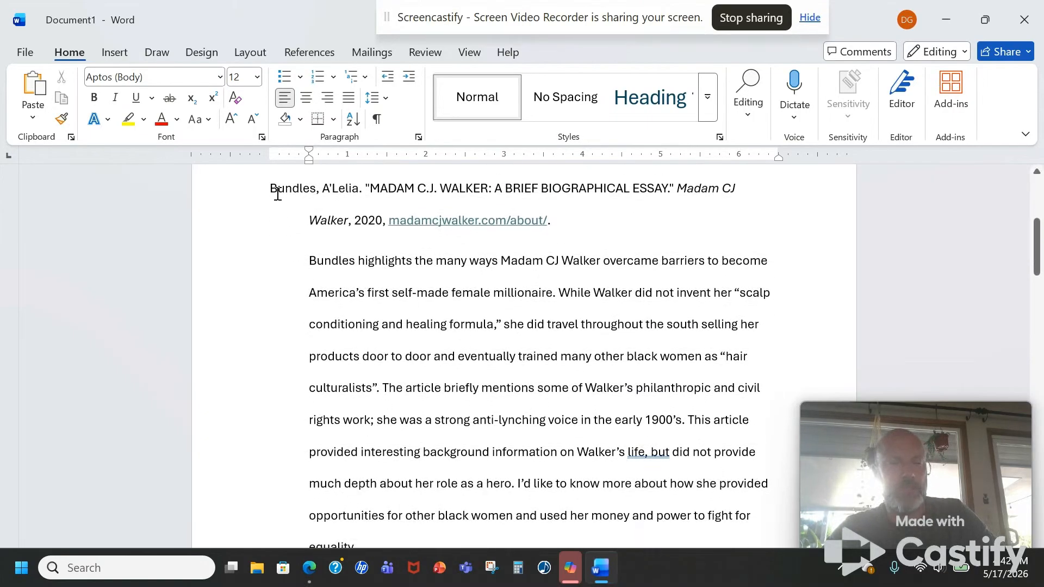
scroll(350, 350, down, 12)
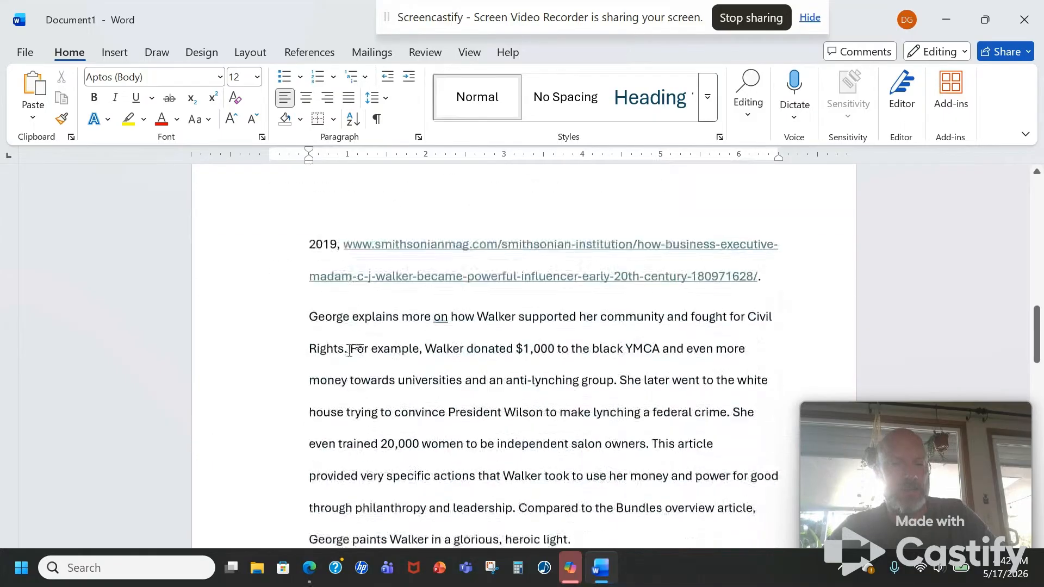
scroll(351, 349, down, 15)
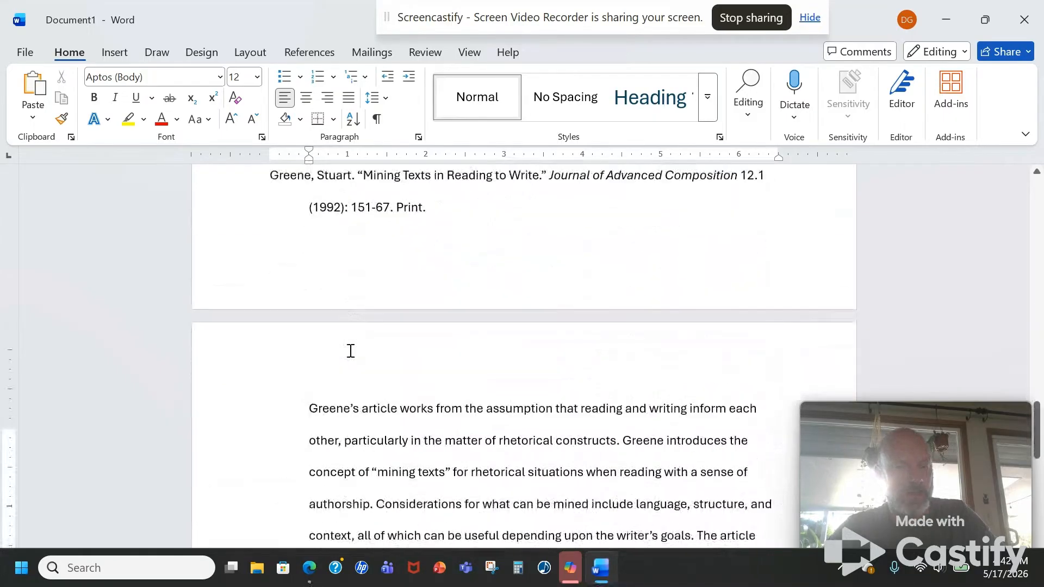
scroll(350, 350, up, 12)
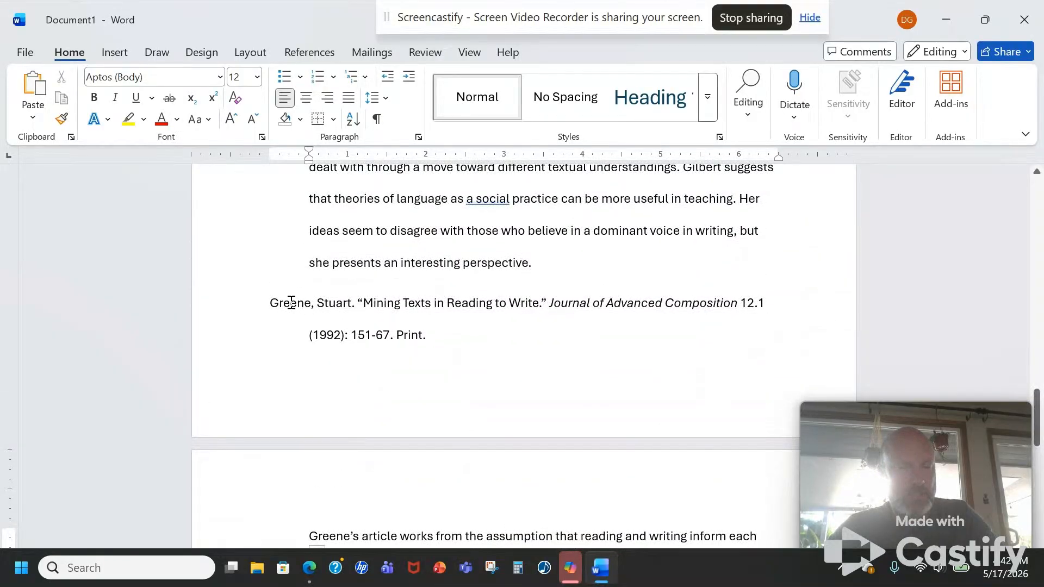
scroll(291, 302, up, 20)
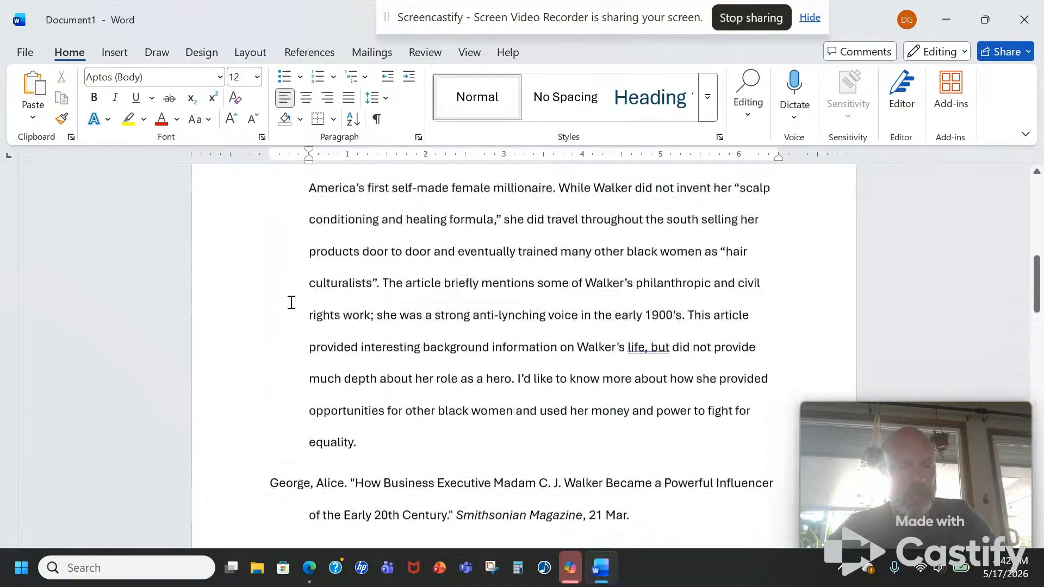
scroll(291, 302, up, 7)
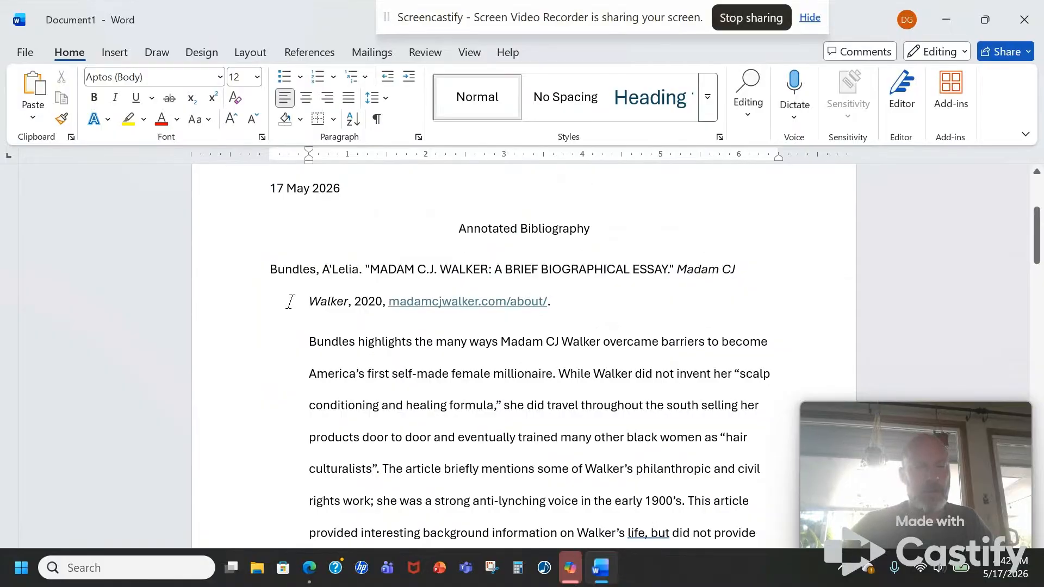
scroll(290, 302, down, 20)
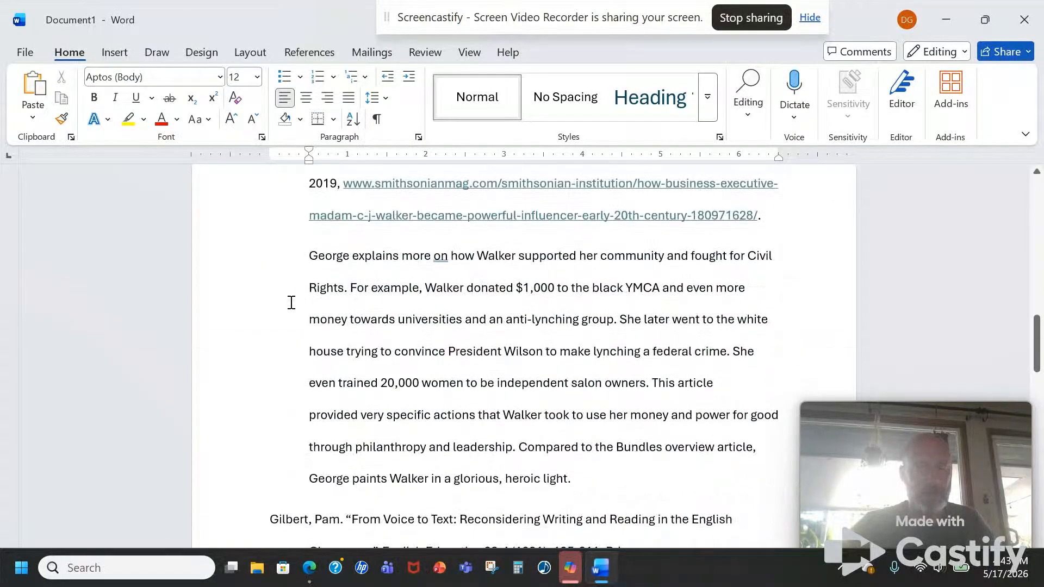
scroll(291, 303, down, 3)
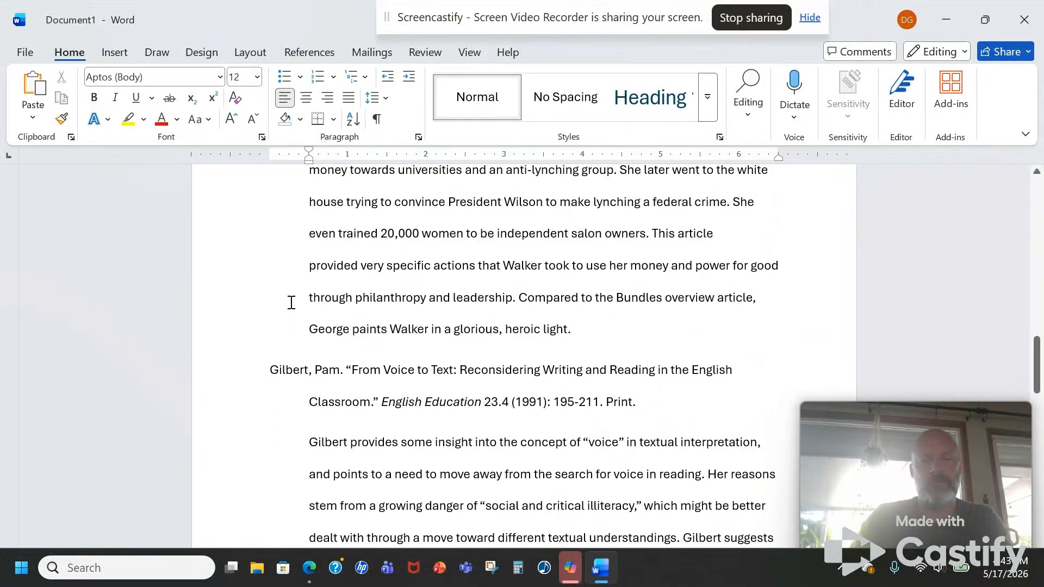
scroll(290, 303, down, 2)
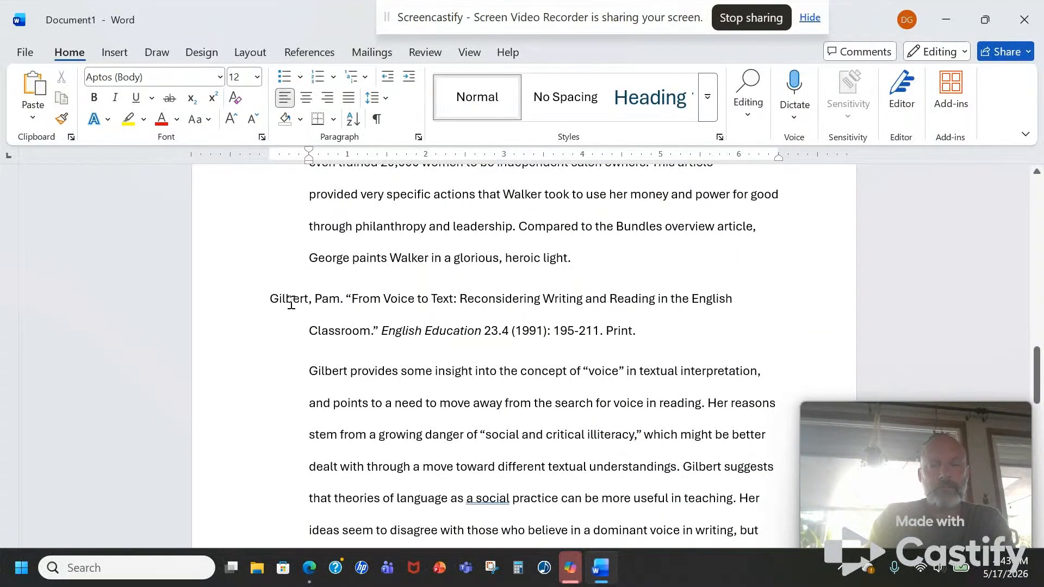
scroll(396, 327, down, 8)
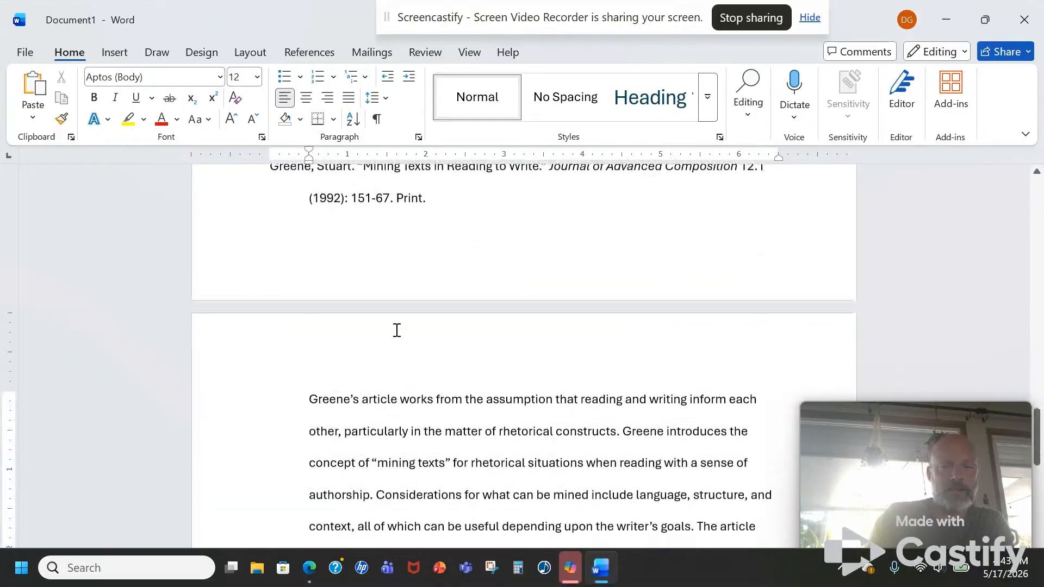
scroll(397, 330, down, 5)
scroll(397, 330, up, 20)
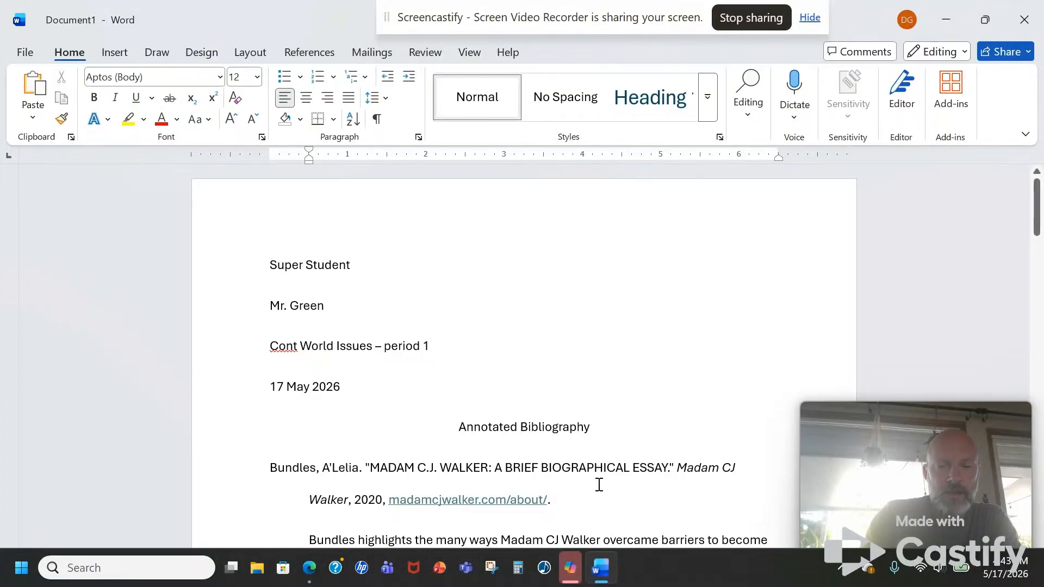
Switch to the browser, open Document 2 in Word for the web, and review its heading and first bibliography entry.
mouse_move(308, 568)
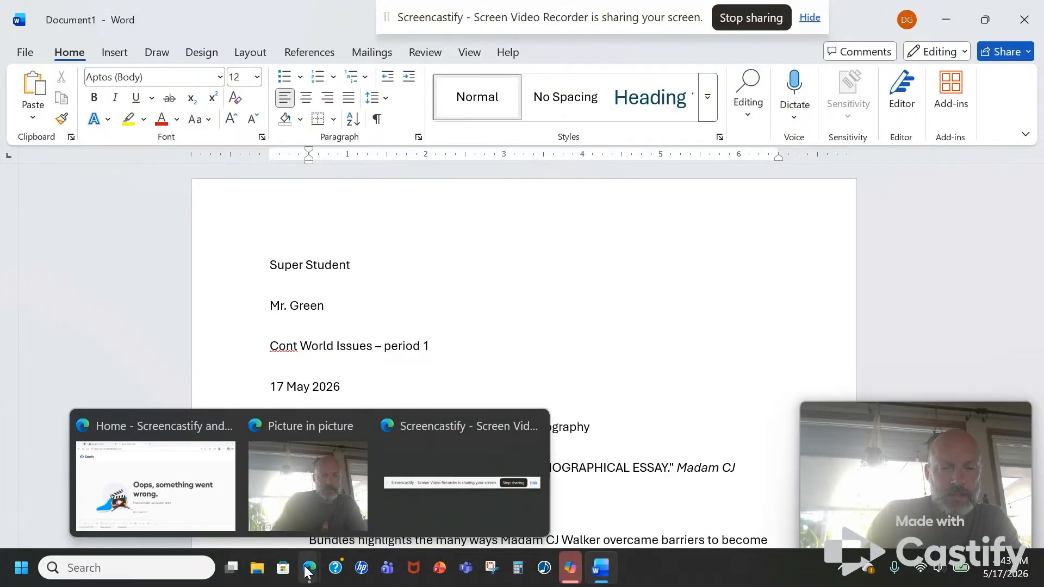
click(182, 508)
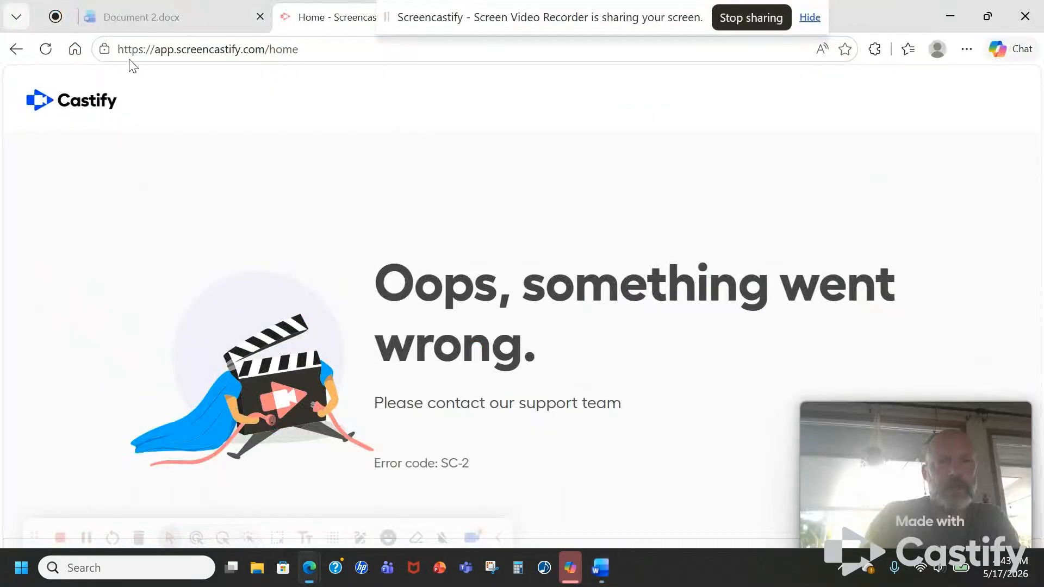
click(139, 16)
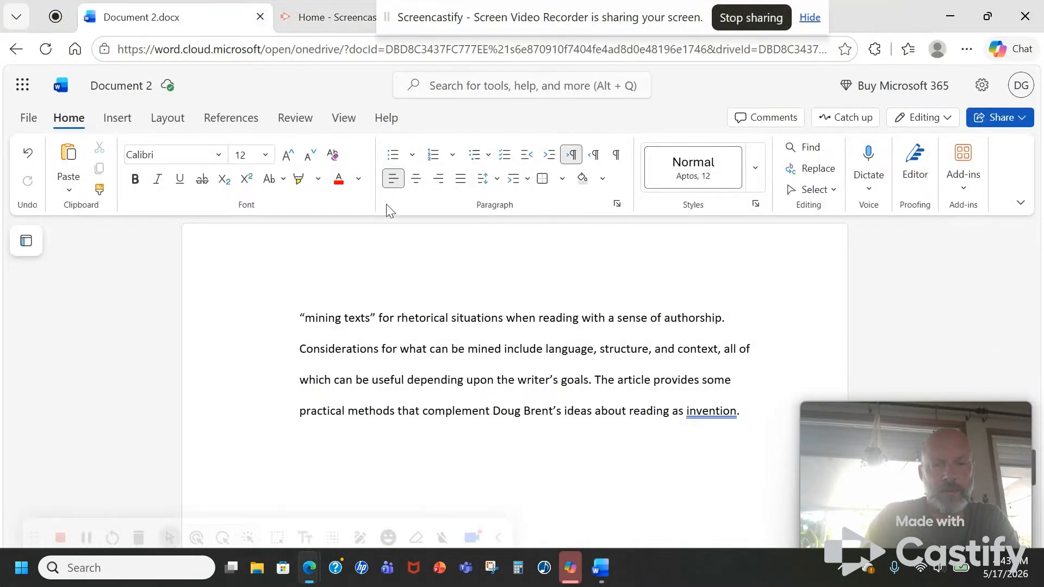
scroll(450, 343, up, 15)
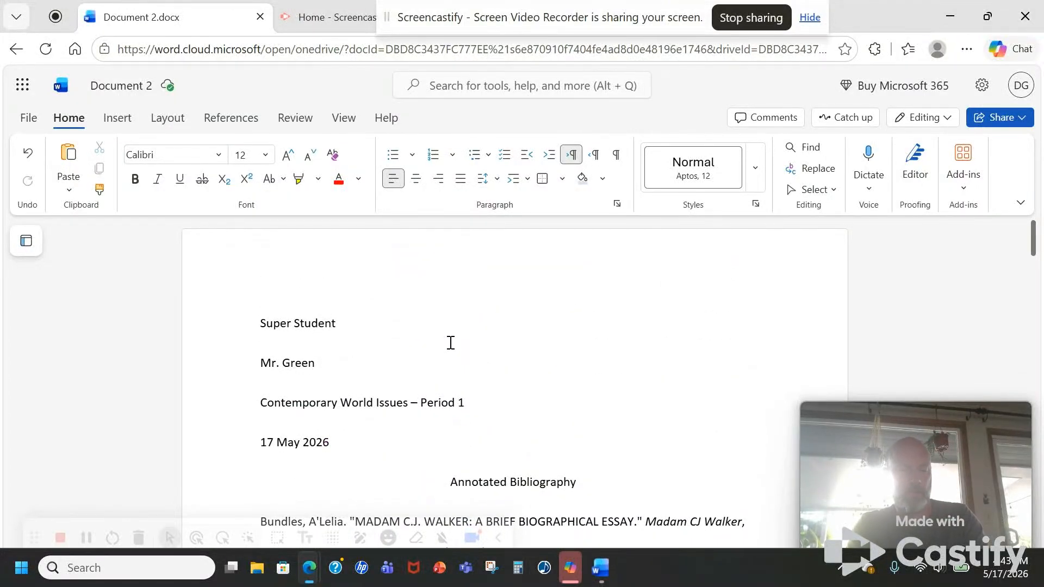
scroll(450, 342, down, 5)
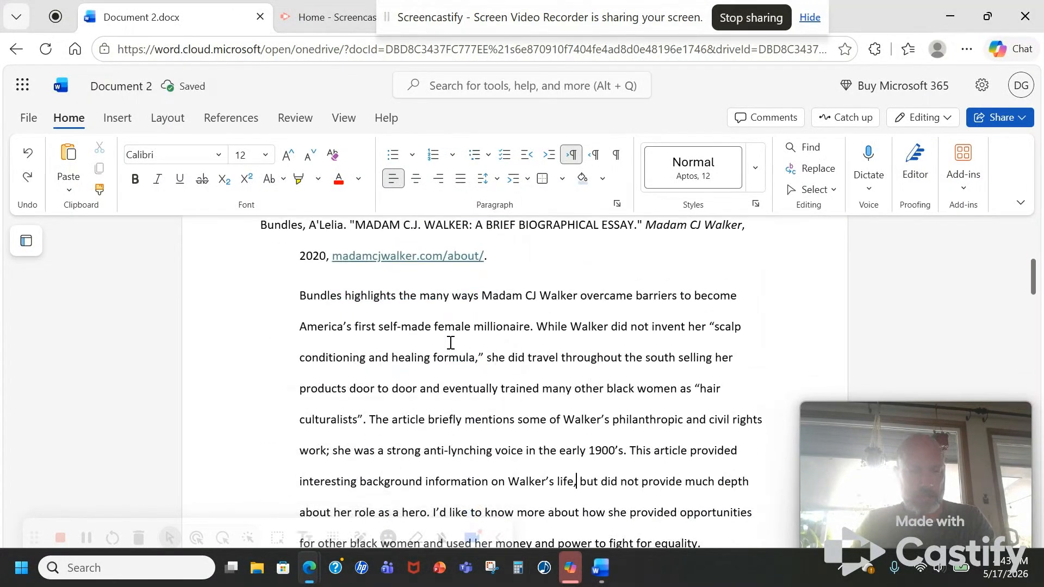
Undo the first-line indents of the annotations and the hanging indent of all bibliography entries in Document 2.
key(ctrl+End)
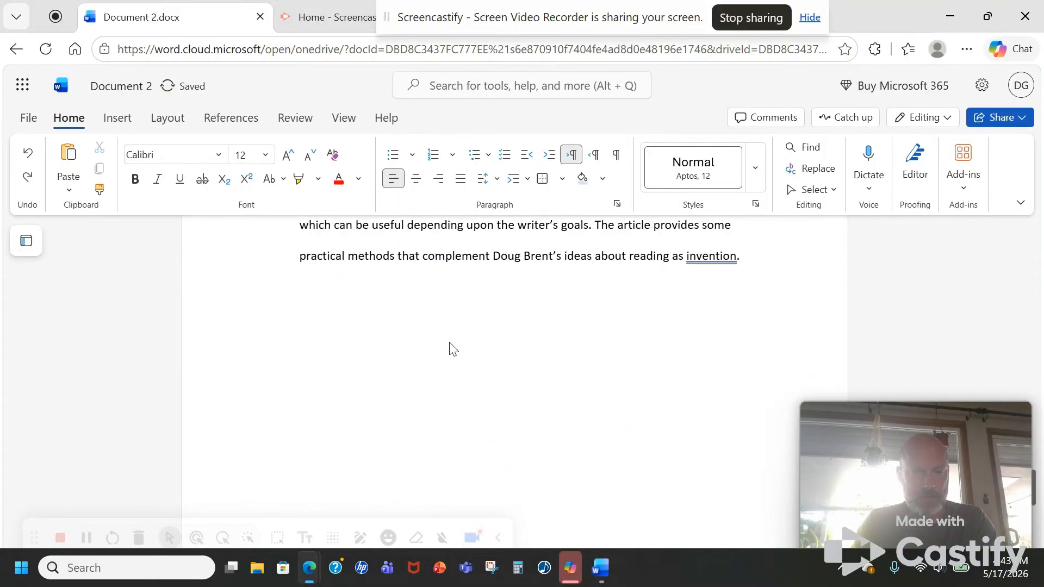
key(ctrl+Up)
key(ctrl+Up)
key(ctrl+Up)
key(ctrl+Up)
key(ctrl+Up)
key(ctrl+Up)
key(ctrl+Up)
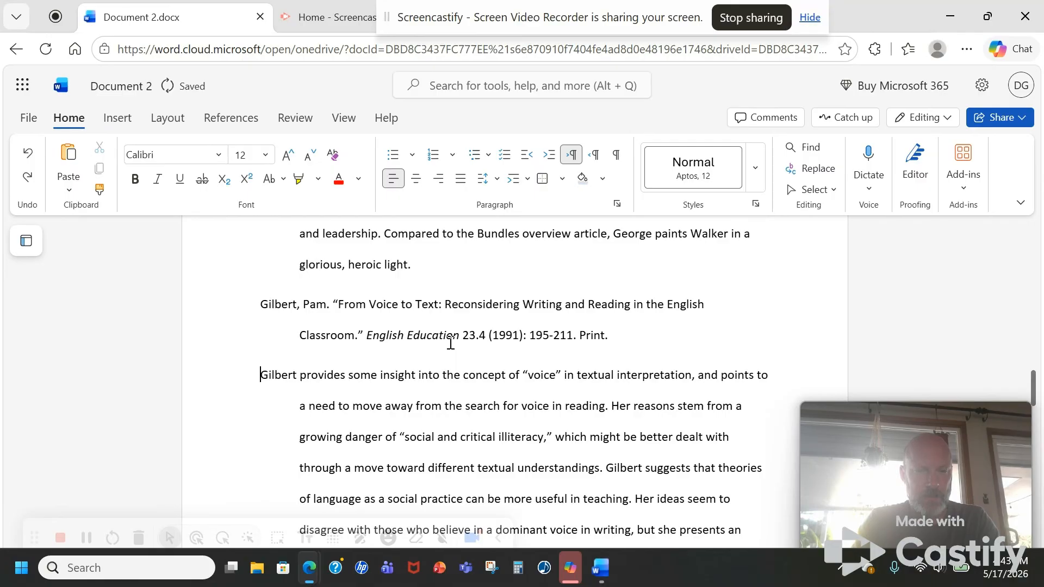
key(ctrl+Up)
key(ctrl+shift+End)
key(ctrl+shift+t)
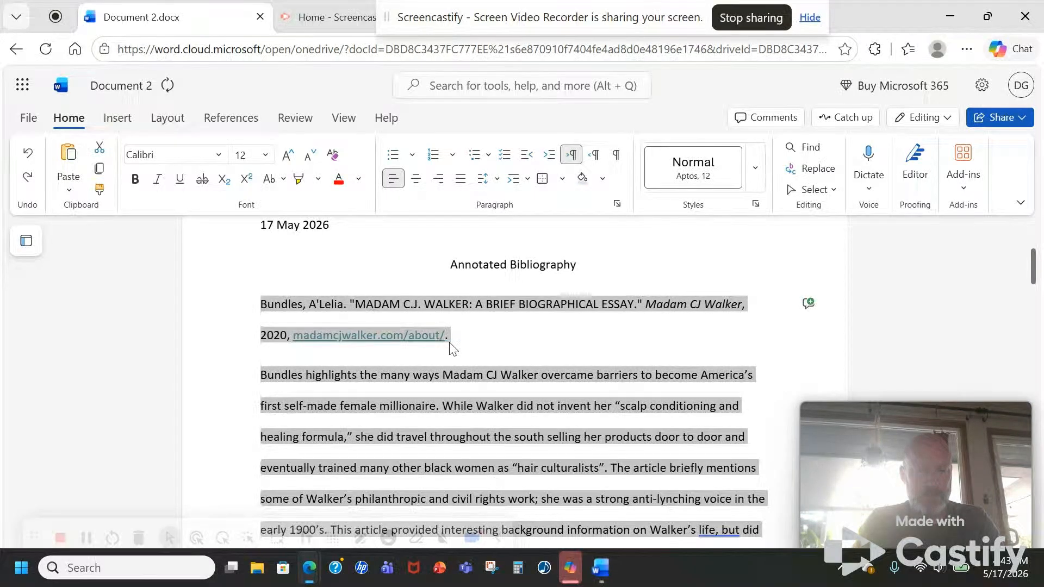
Set the line spacing of the Madam C.J. Walker biographical essay citation to 2.
click(450, 339)
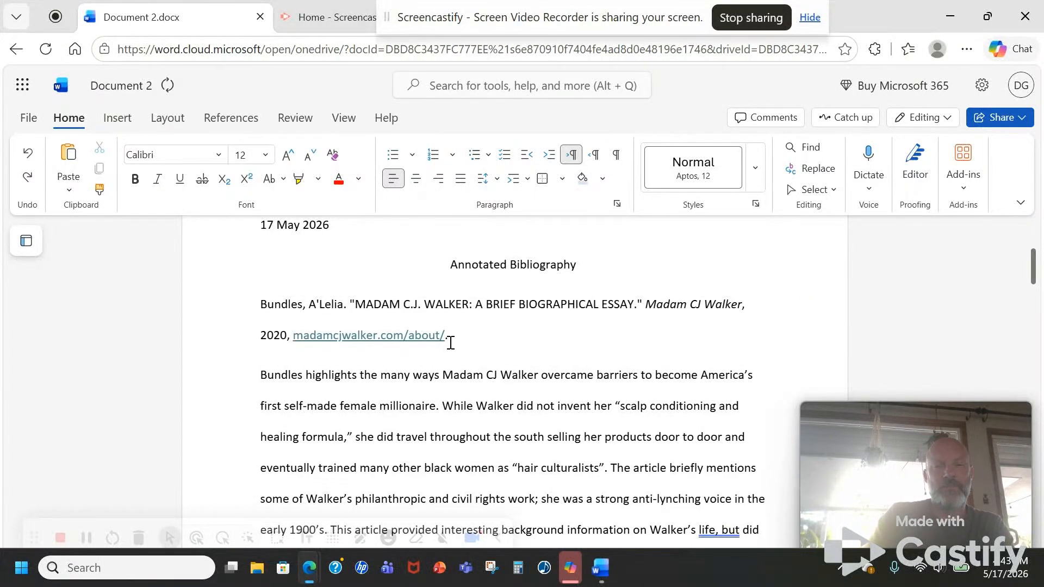
click(495, 187)
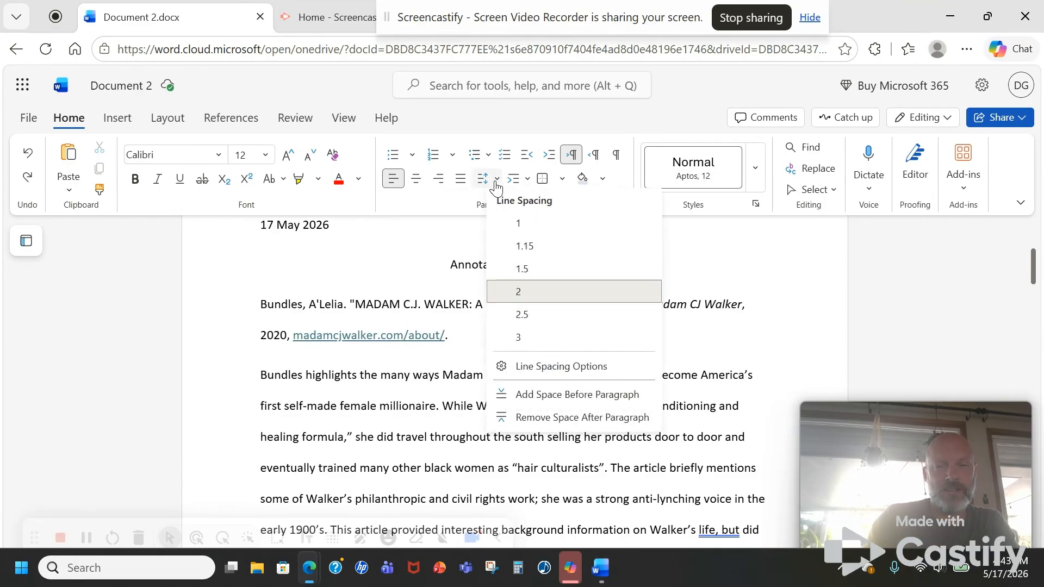
click(530, 294)
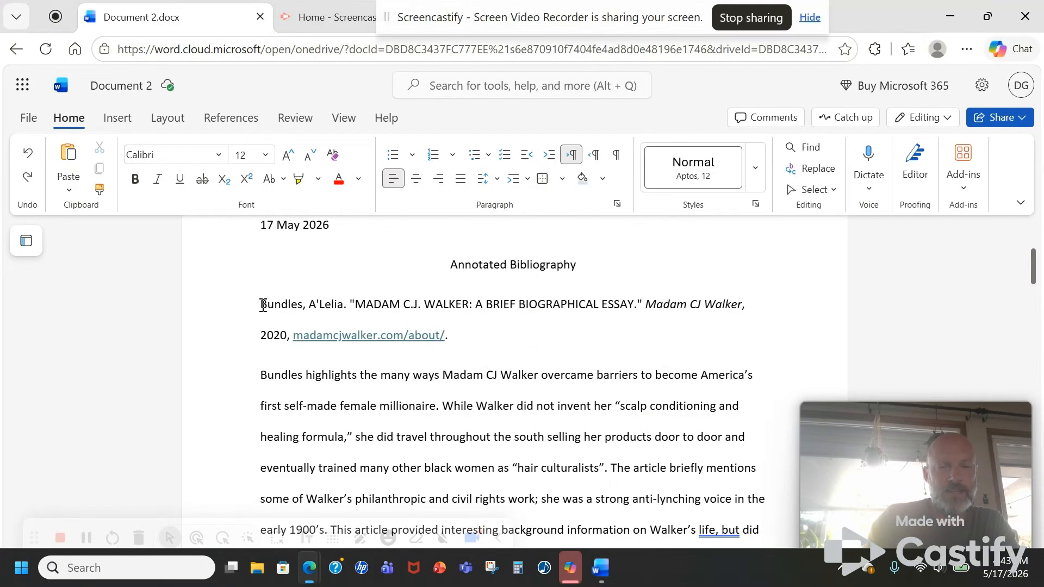
Apply a 0.5" hanging indent to all bibliography entries, from the first citation to the end of the last annotation.
drag(261, 305, 634, 327)
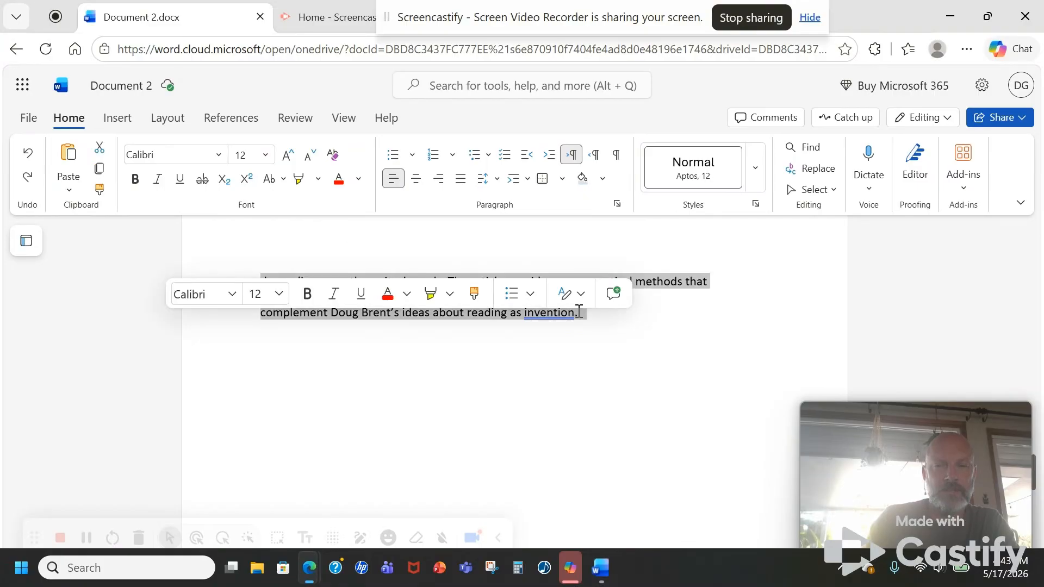
click(482, 179)
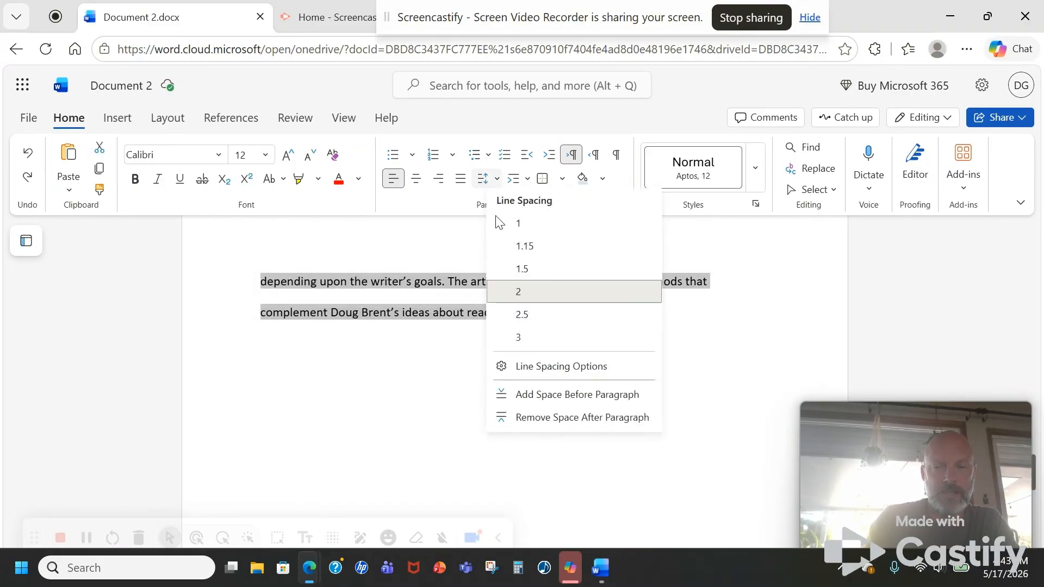
click(545, 366)
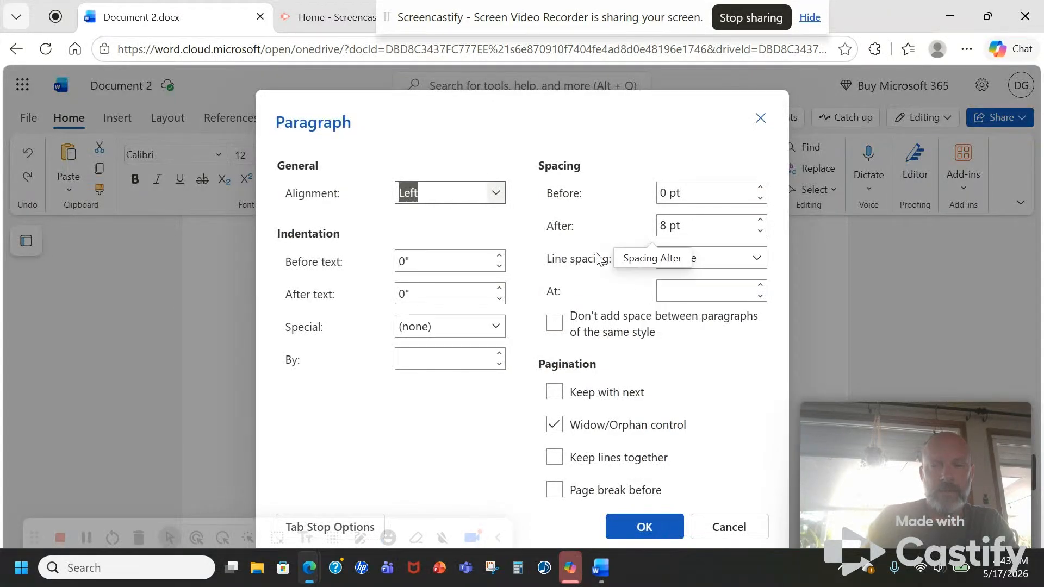
click(495, 328)
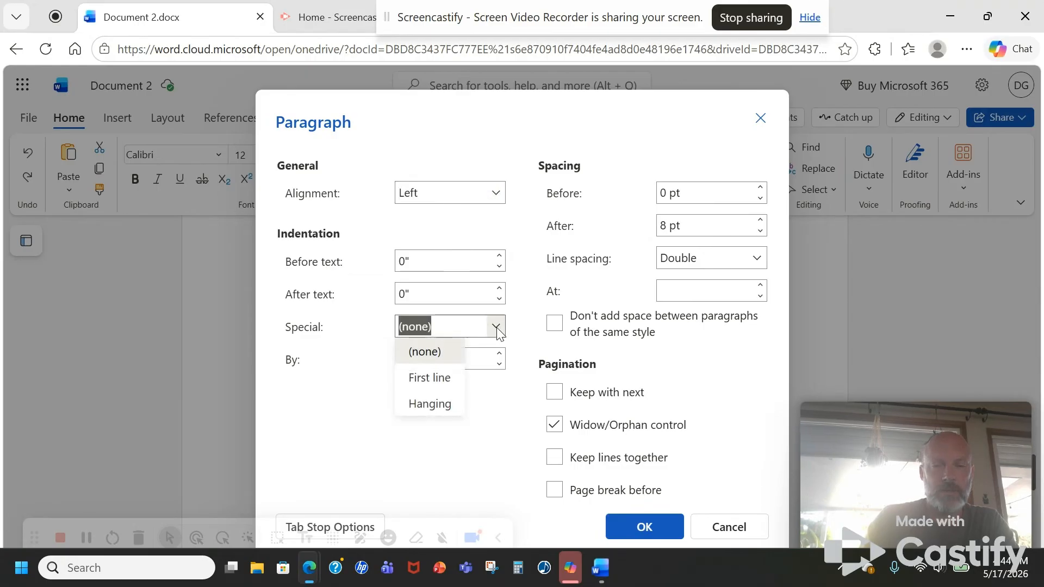
click(440, 405)
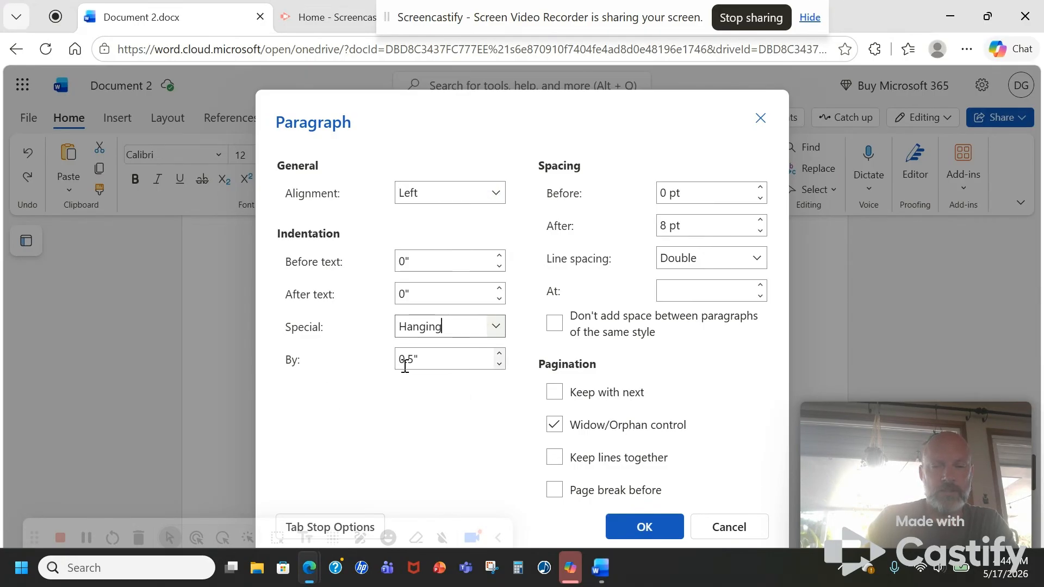
click(658, 527)
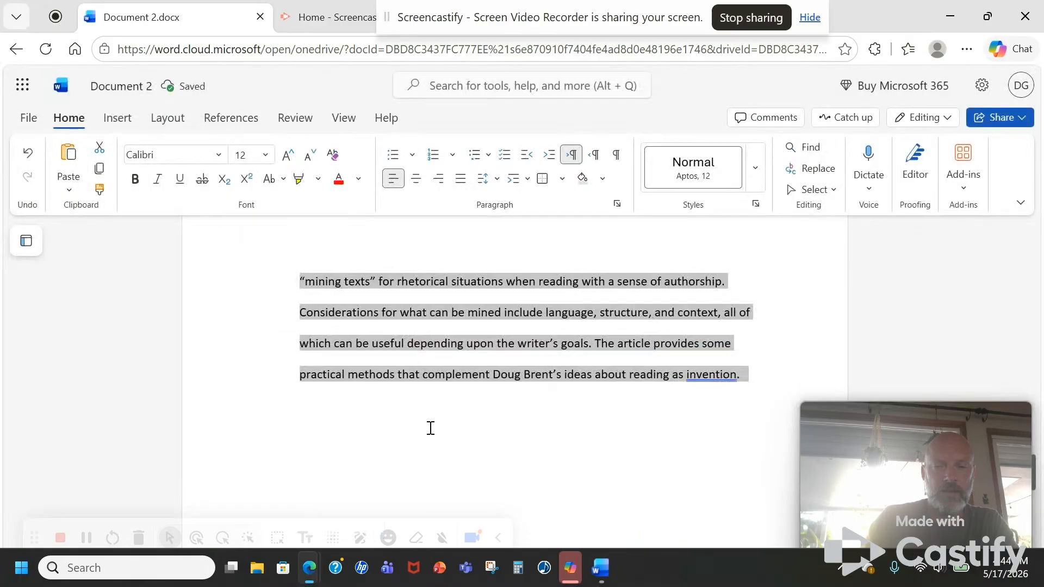
Indent the first line of the first two annotations, both about Madam C.J. Walker, to align with their hanging lines.
scroll(429, 427, up, 15)
scroll(429, 433, up, 10)
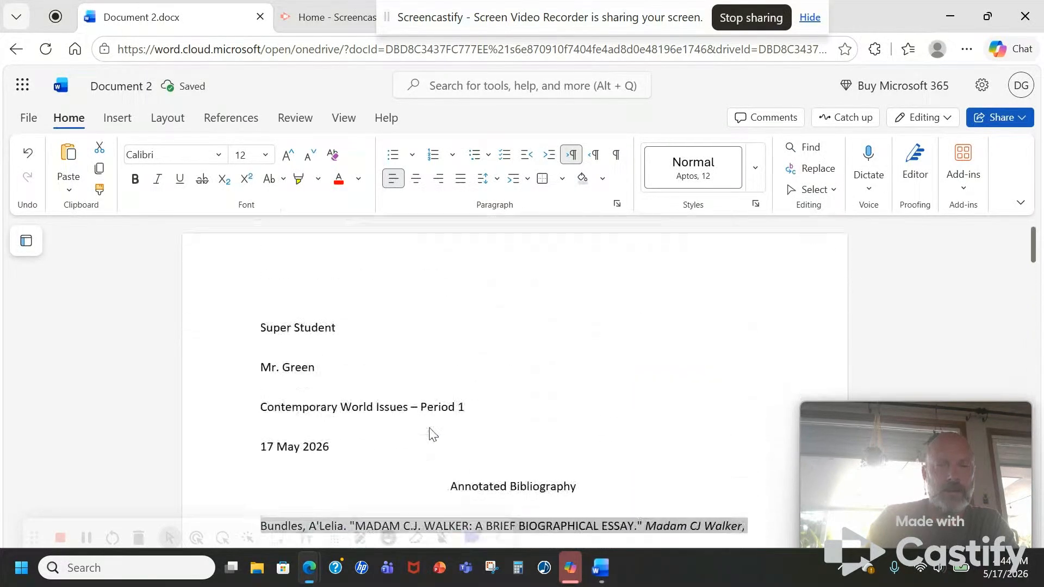
scroll(429, 433, down, 5)
click(264, 263)
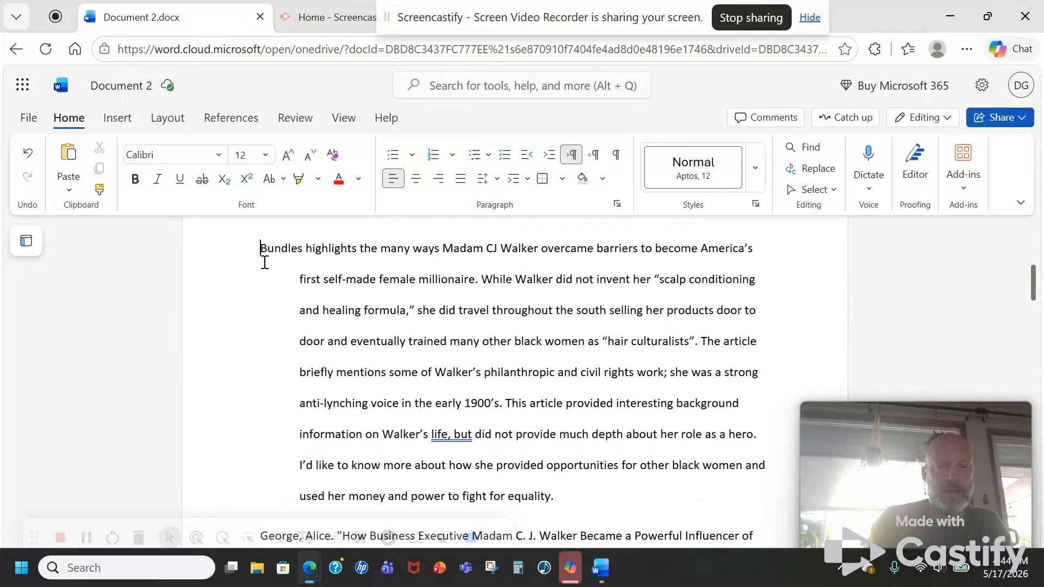
key(Tab)
scroll(265, 263, down, 3)
scroll(265, 263, down, 5)
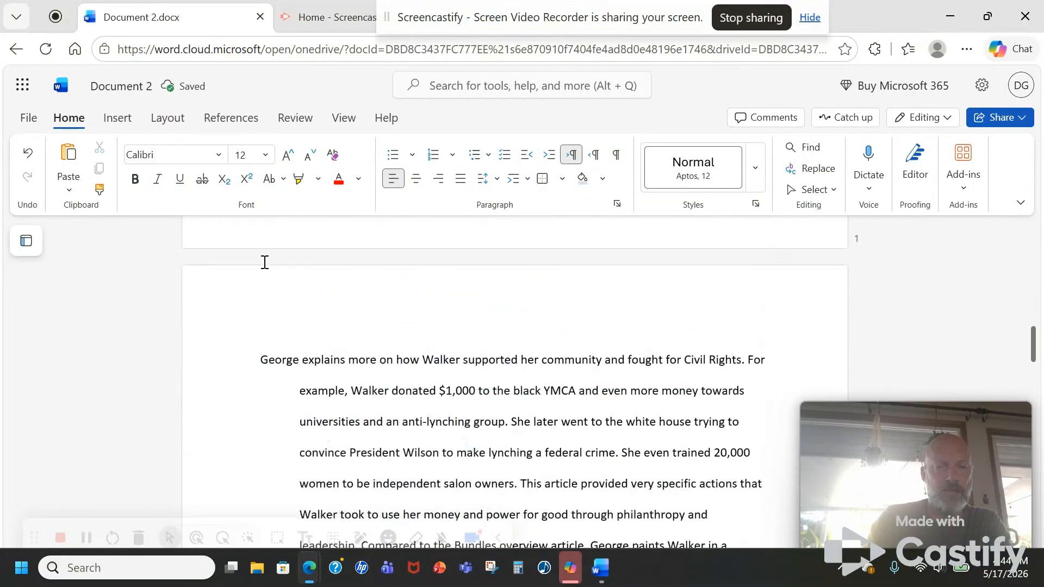
click(259, 310)
key(Tab)
Indent the first line of the last two annotations, on voice in text and on mining texts, to align with their hanging lines.
scroll(260, 314, down, 10)
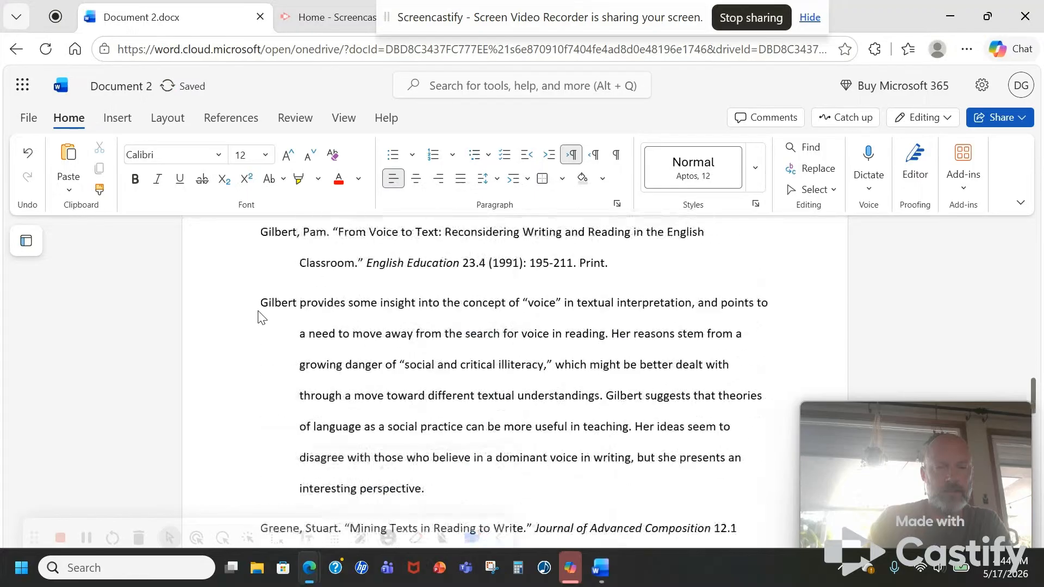
click(262, 279)
key(Tab)
scroll(261, 279, down, 5)
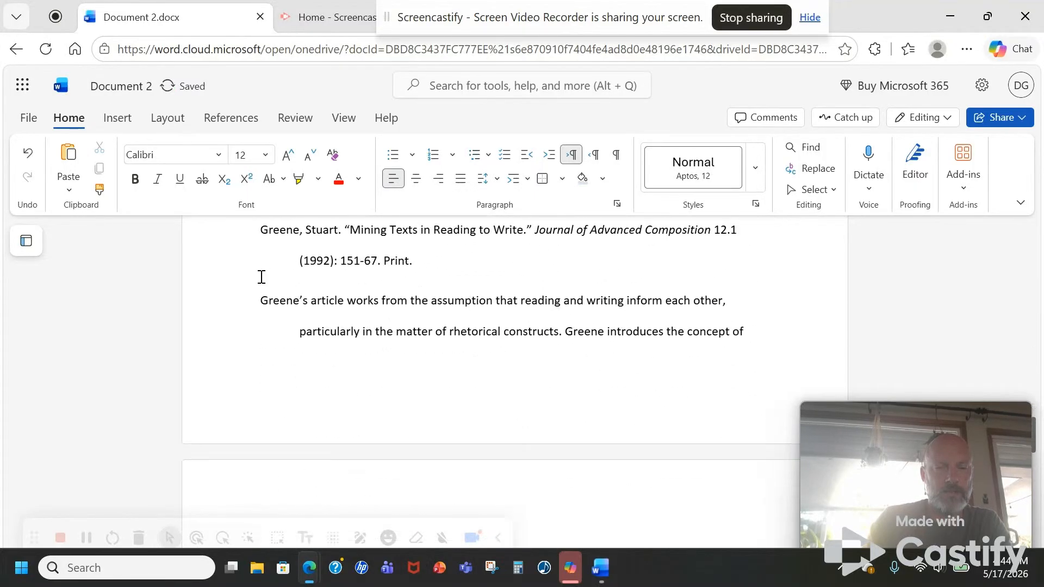
key(Tab)
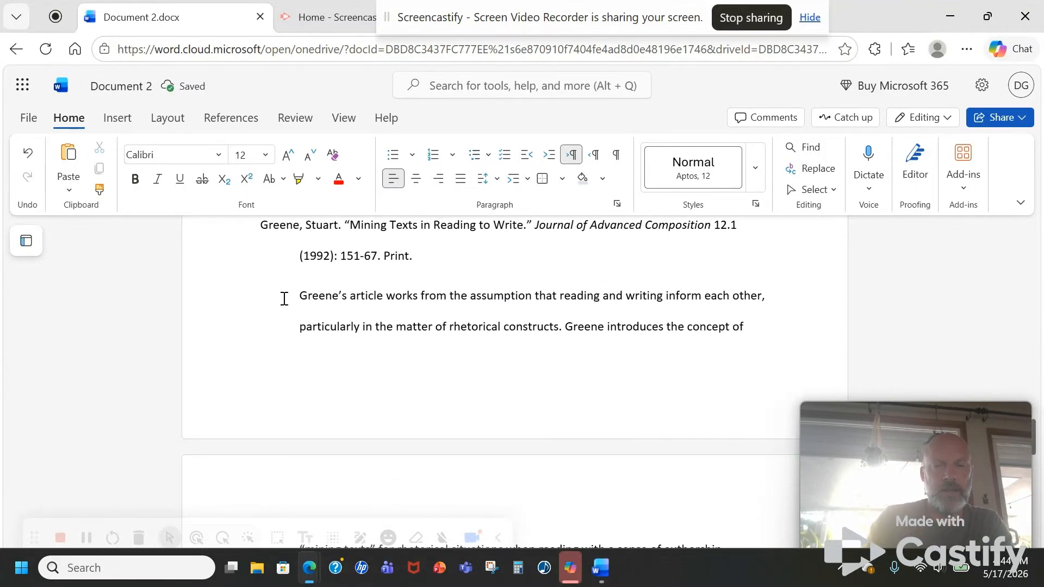
Ignore the grammar suggestion for "invention" at the end of the last annotation.
scroll(464, 341, down, 5)
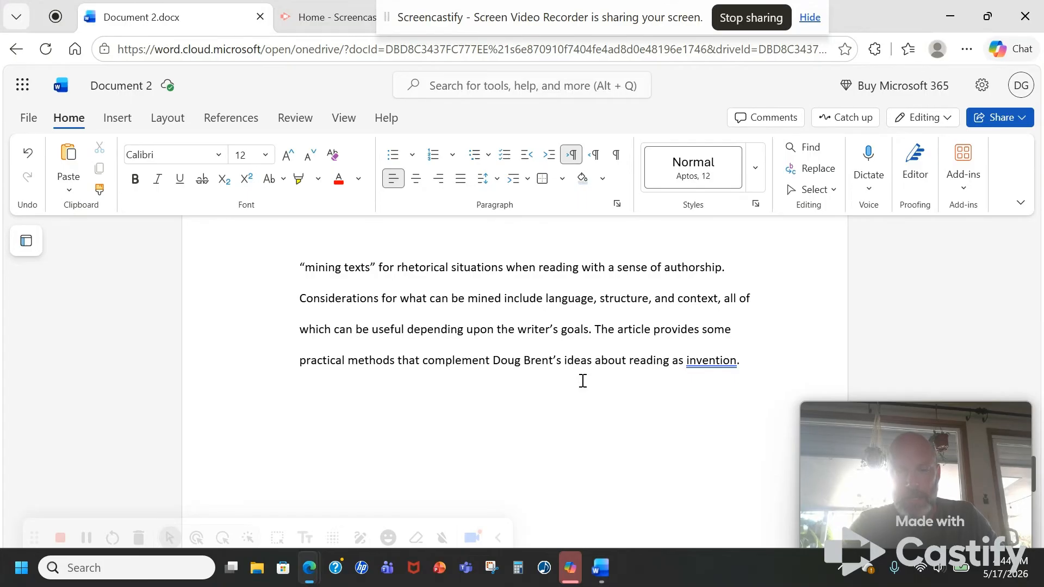
click(718, 363)
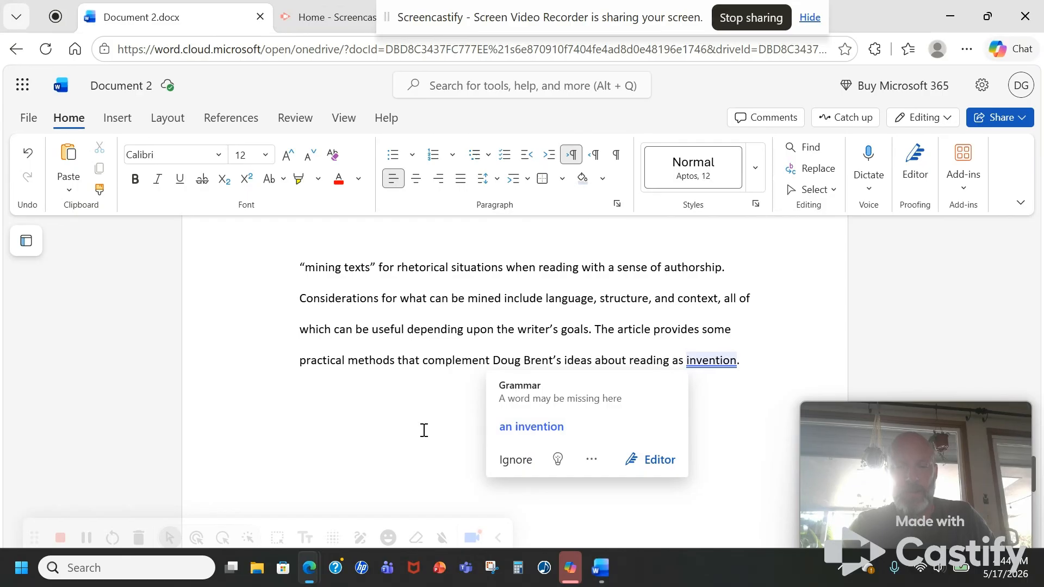
click(503, 462)
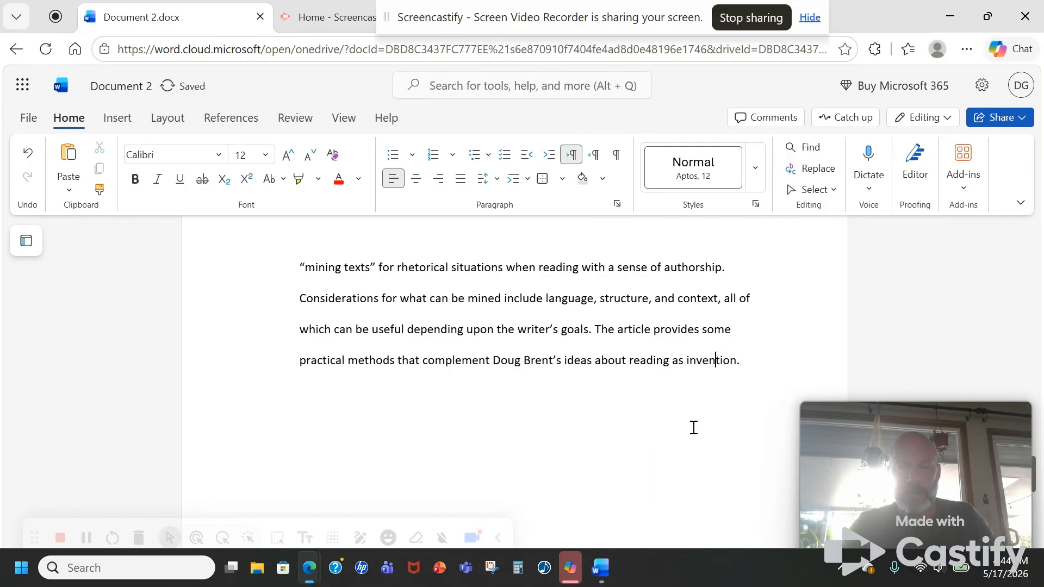
Check the grammar suggestion for "life, but" in the first annotation and dismiss it without making a change.
scroll(693, 426, up, 15)
scroll(693, 428, down, 1)
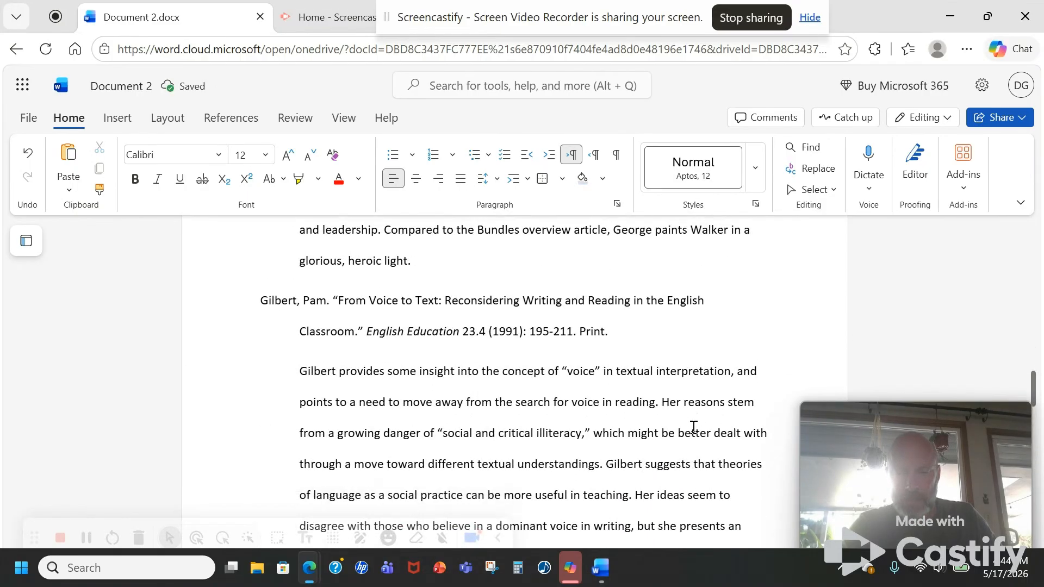
scroll(693, 428, up, 10)
scroll(696, 433, up, 4)
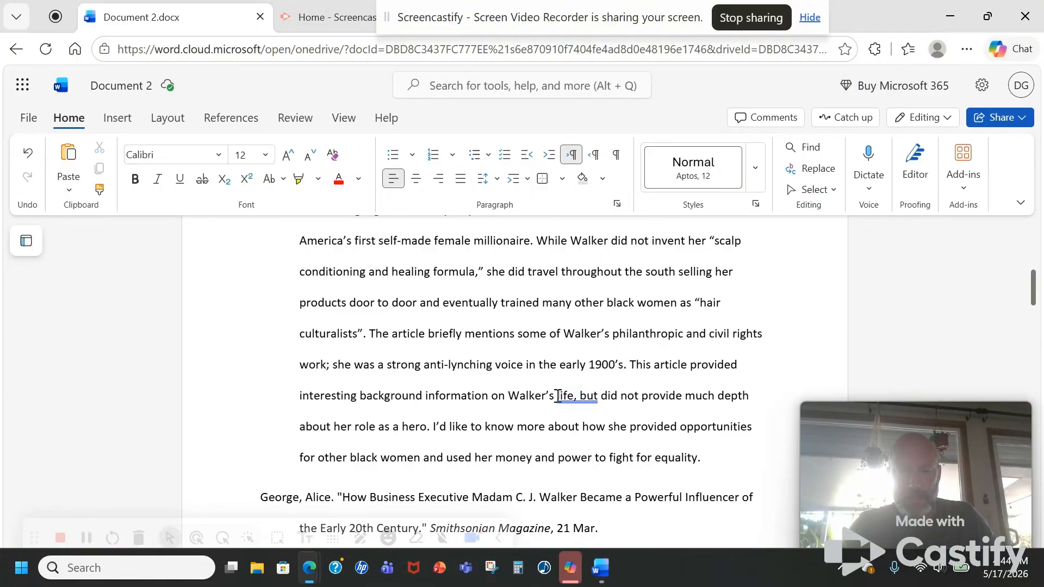
click(564, 396)
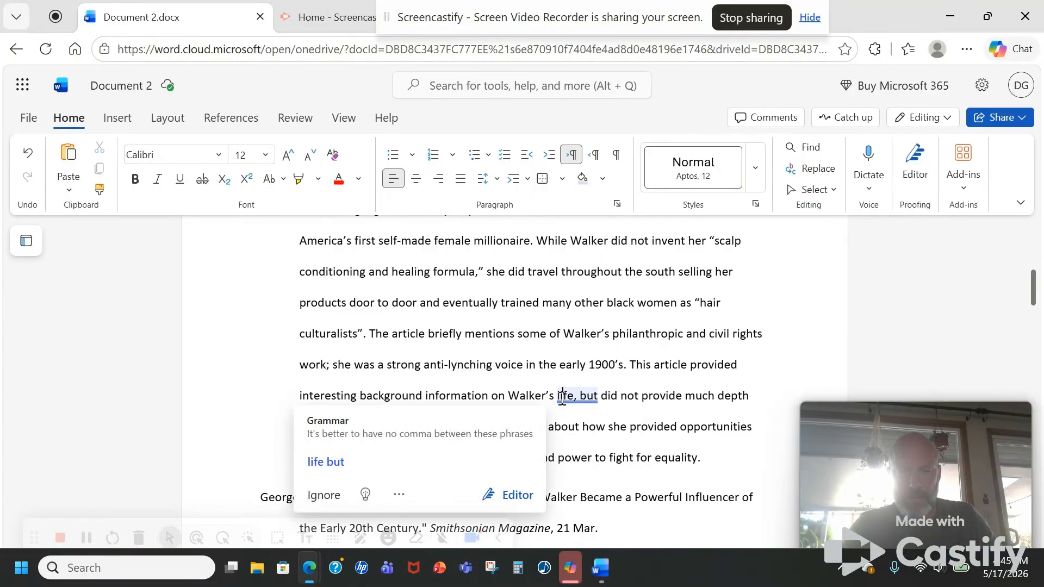
click(700, 428)
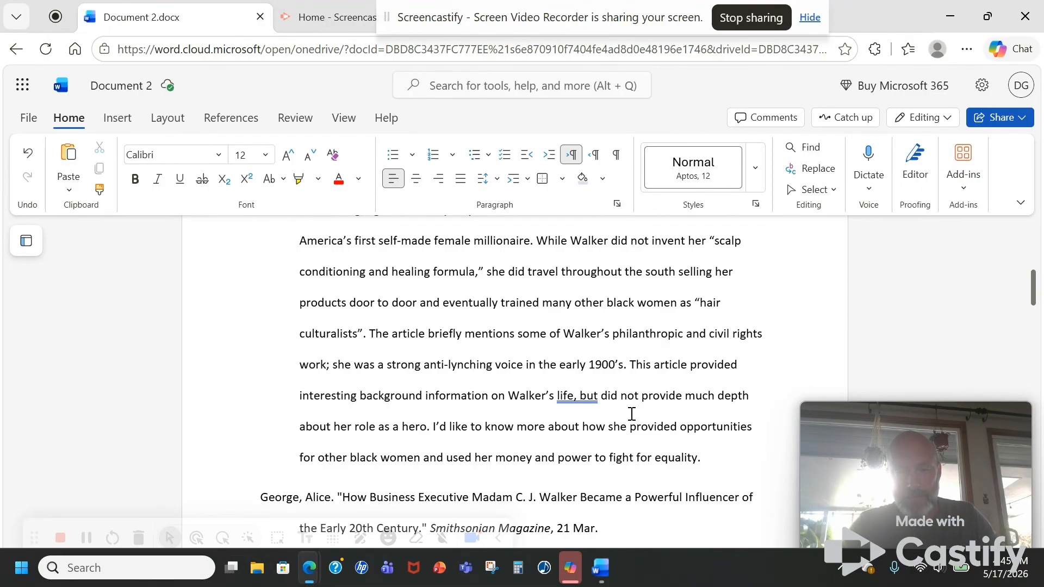
Try replacing "life, but" with the suggested "life but" in the first annotation, and undo the replacement.
double_click(568, 396)
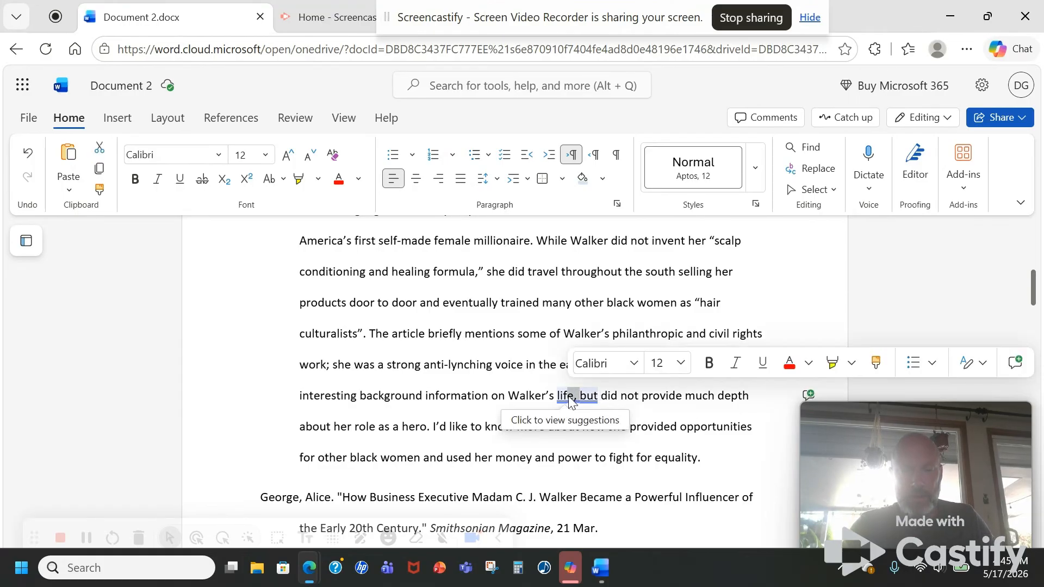
right_click(569, 401)
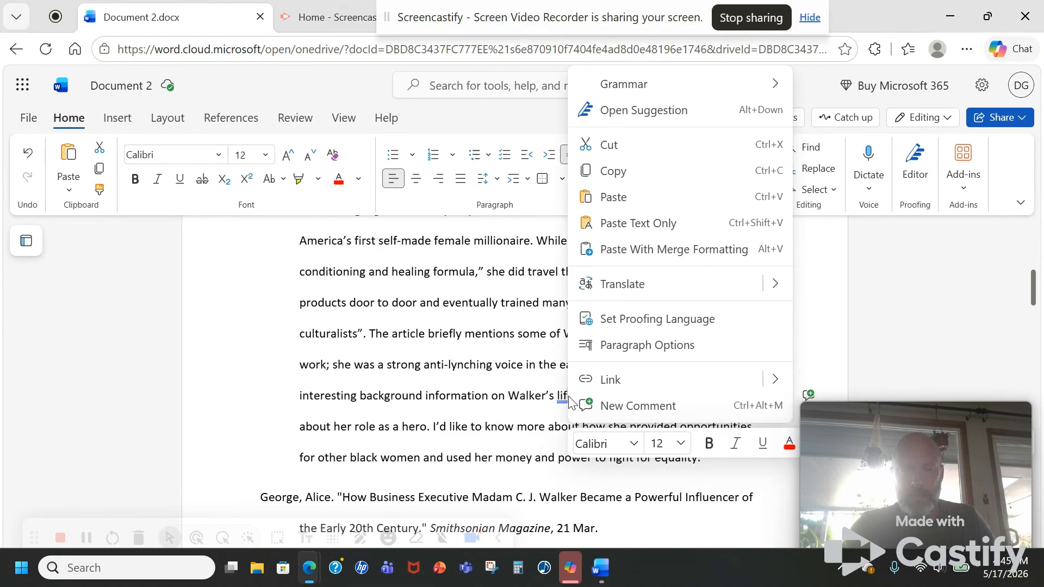
key(Escape)
click(565, 397)
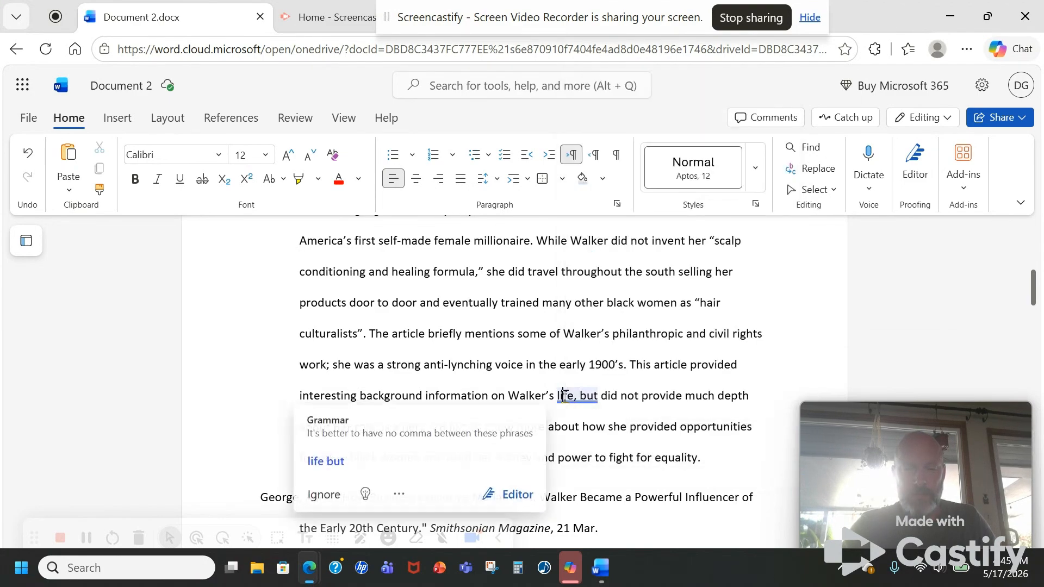
click(358, 463)
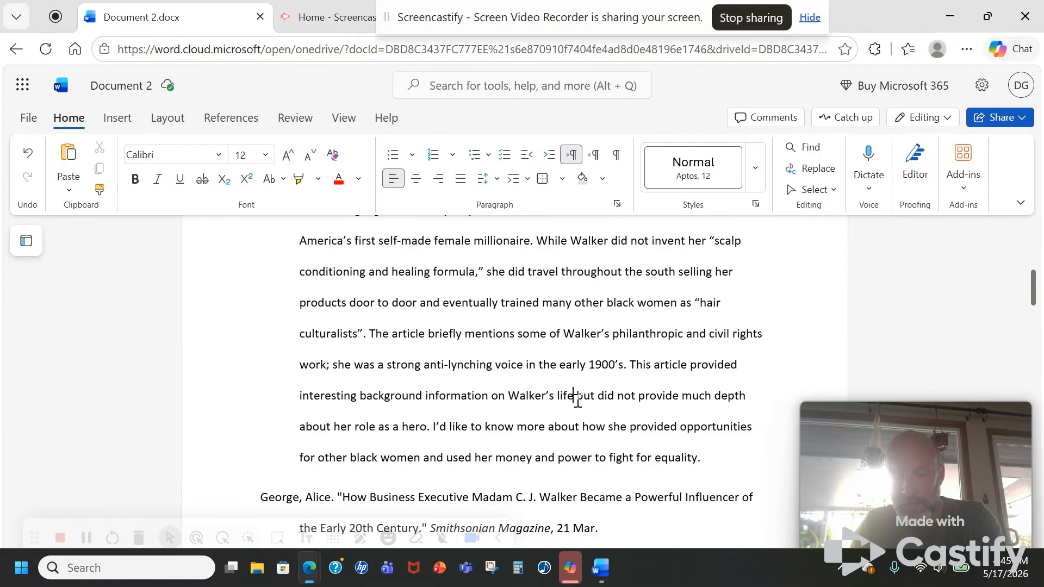
key(ctrl+z)
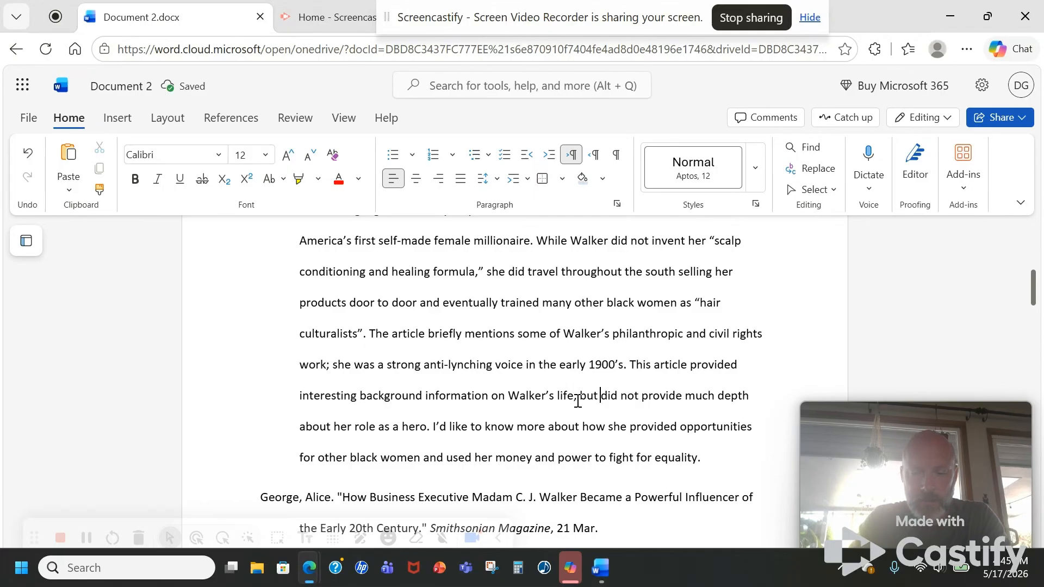
Insert "it" after "life, but" in the first annotation and return to the document heading.
text(it)
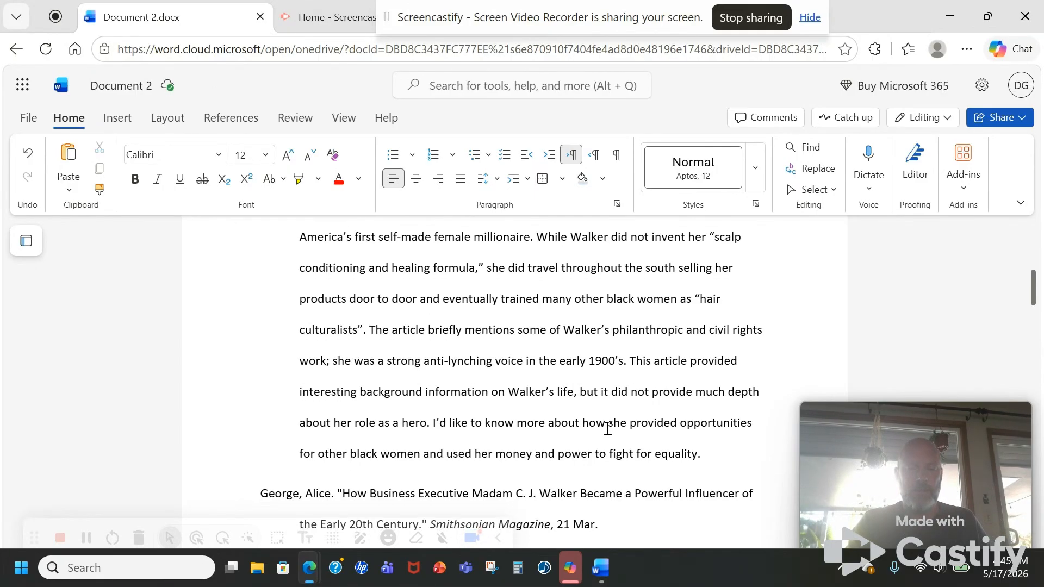
scroll(607, 428, up, 5)
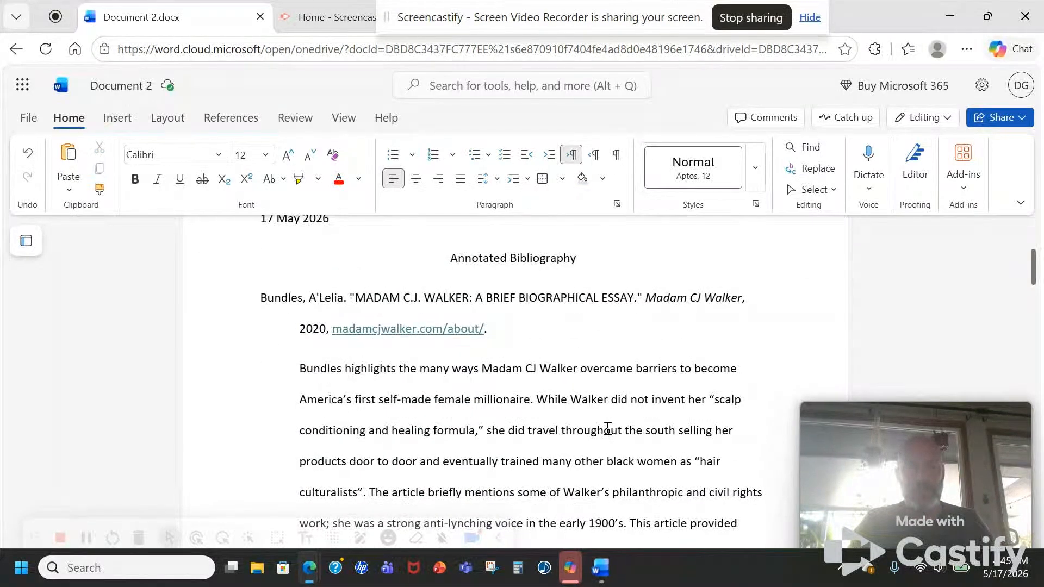
scroll(608, 428, up, 5)
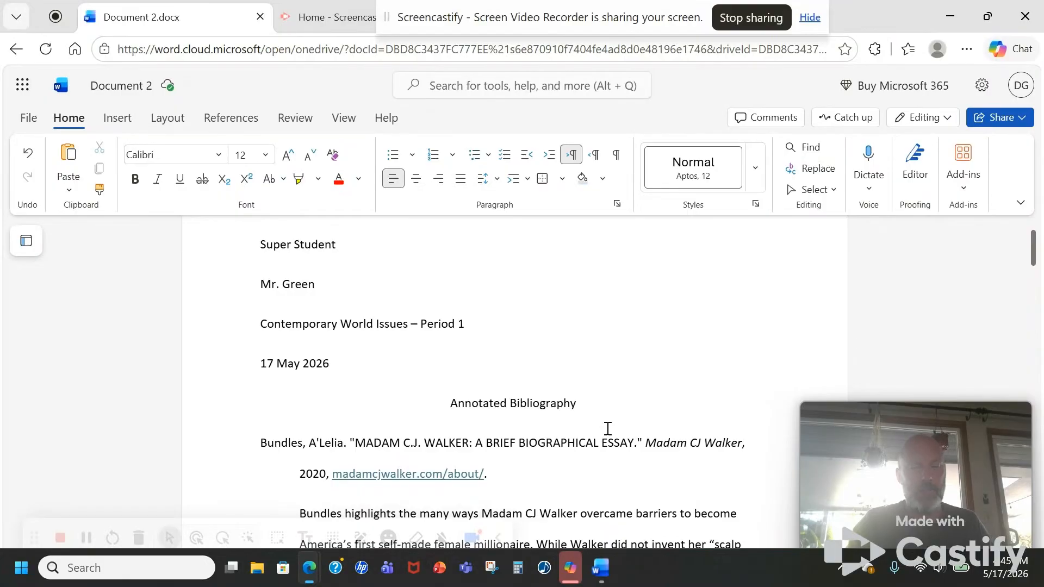